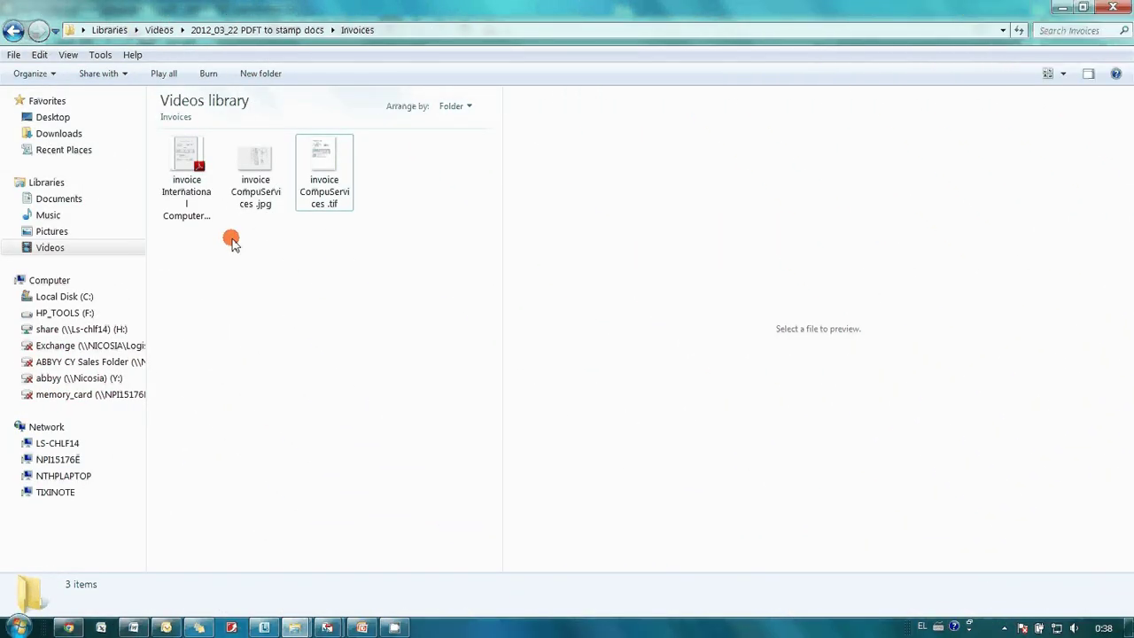
Preview the International Computers PDF invoice and the CompuServices jpg invoice
double_click(190, 177)
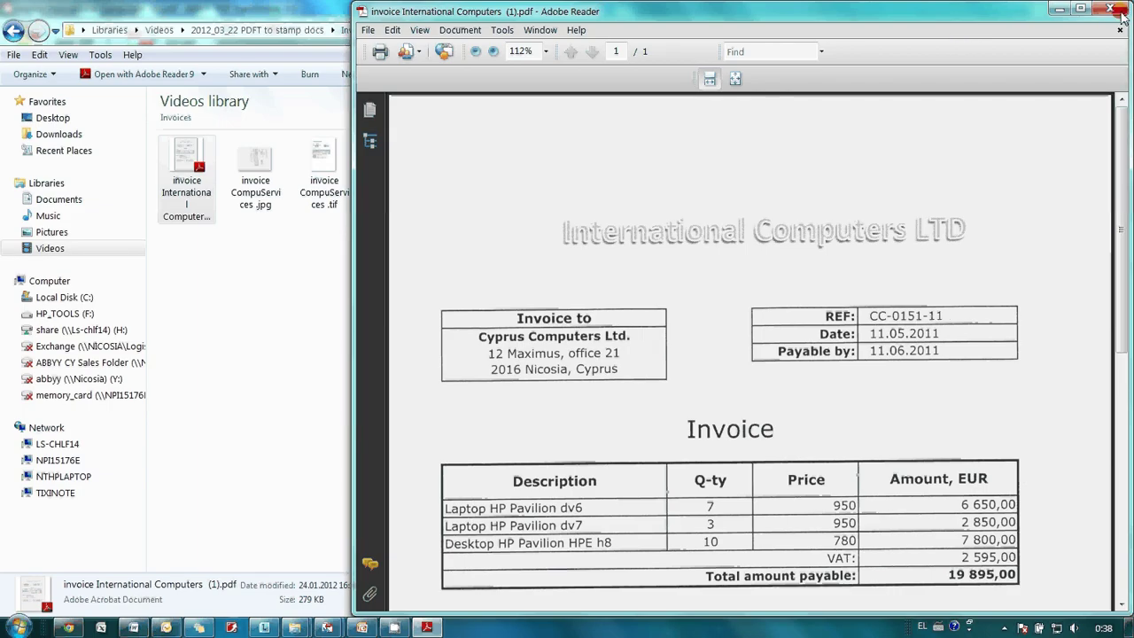
click(1113, 8)
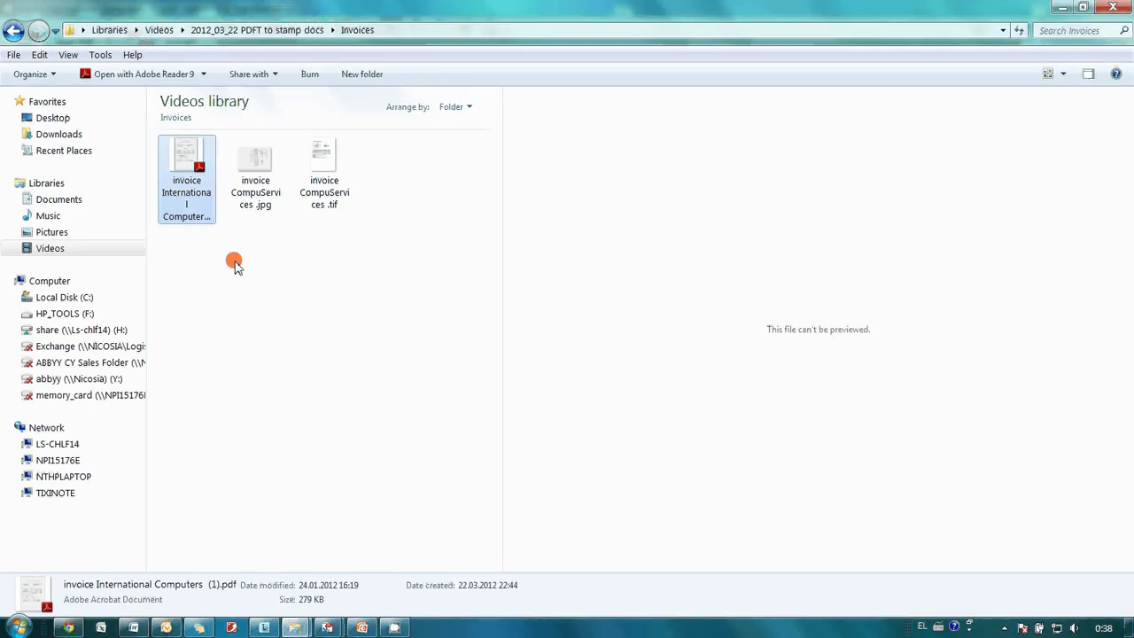
click(251, 174)
double_click(250, 174)
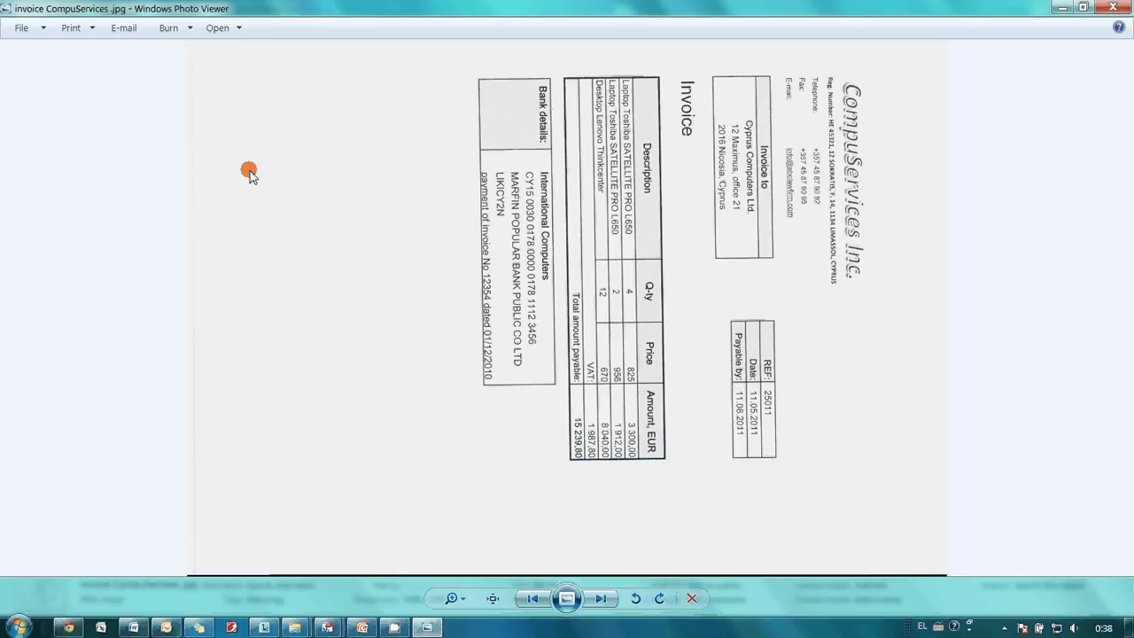
click(1113, 8)
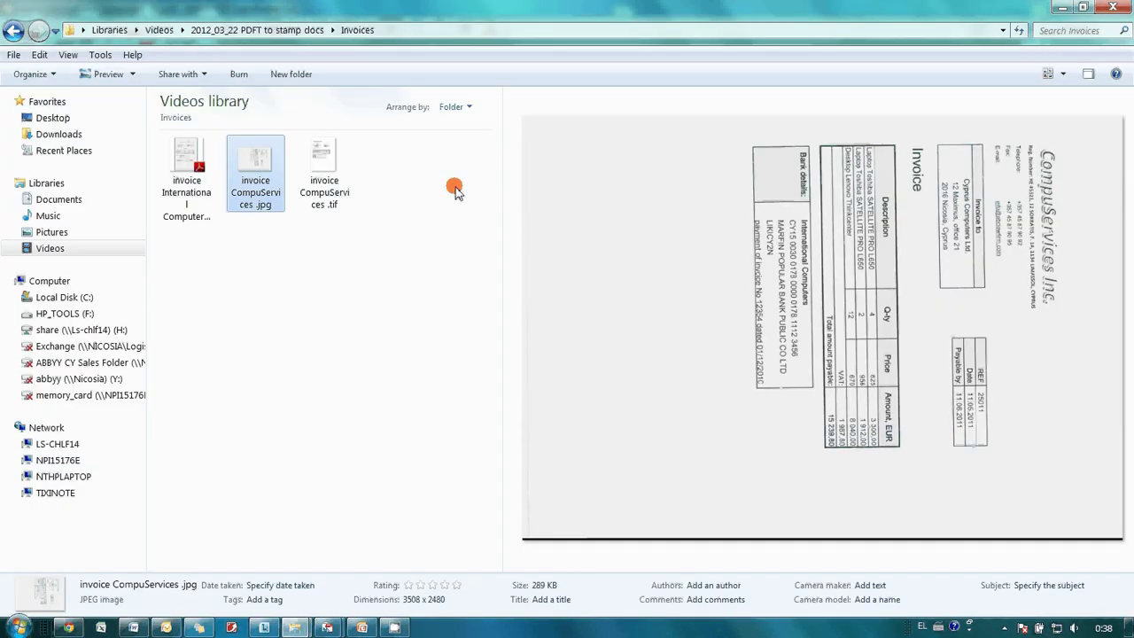
View the CompuServices tif invoice, then send the International Computers PDF to Convert with Custom Settings
double_click(350, 180)
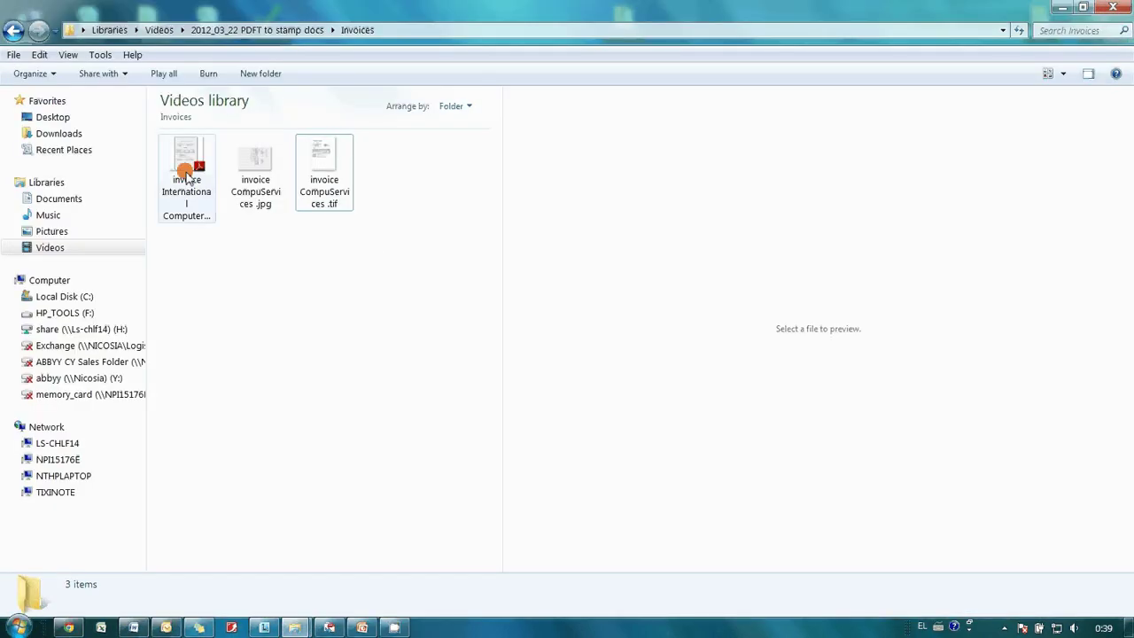
right_click(186, 174)
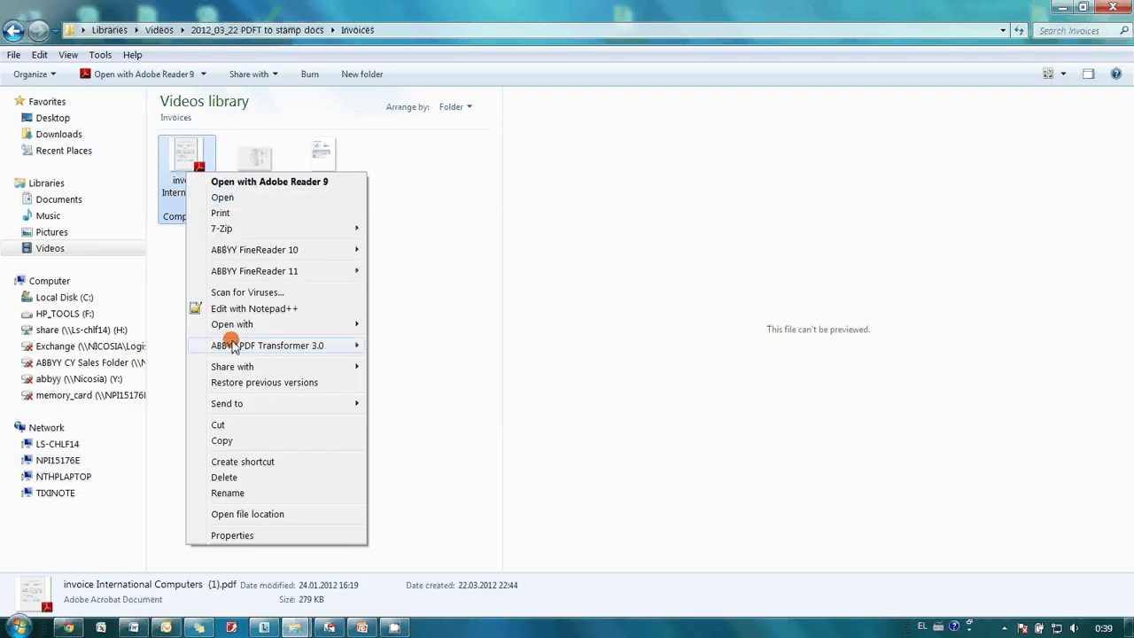
mouse_move(267, 346)
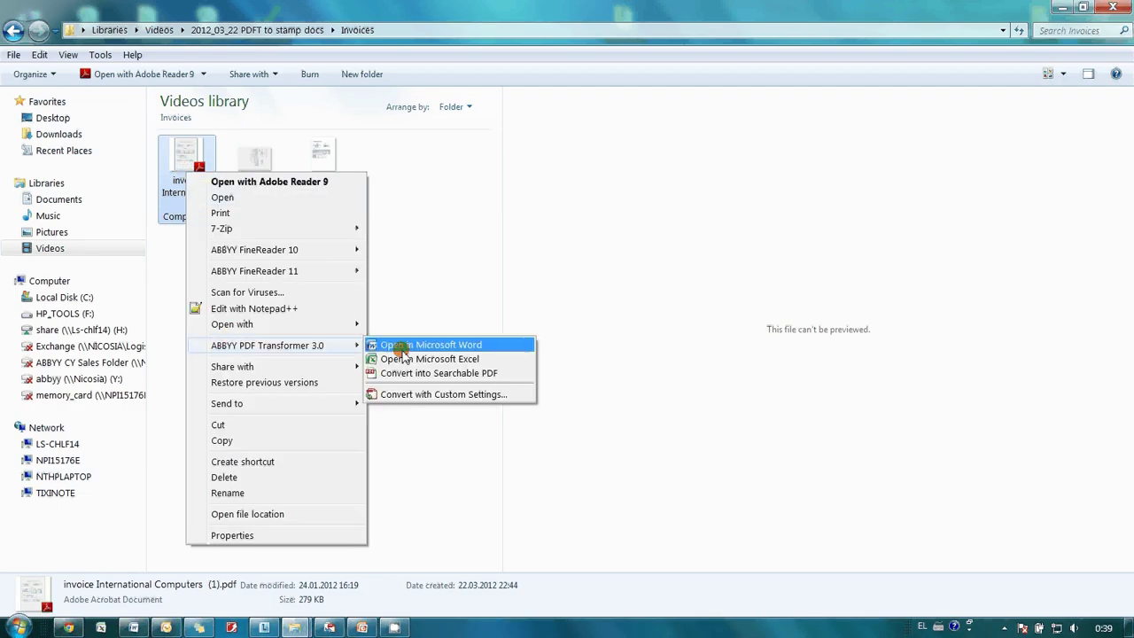
click(403, 394)
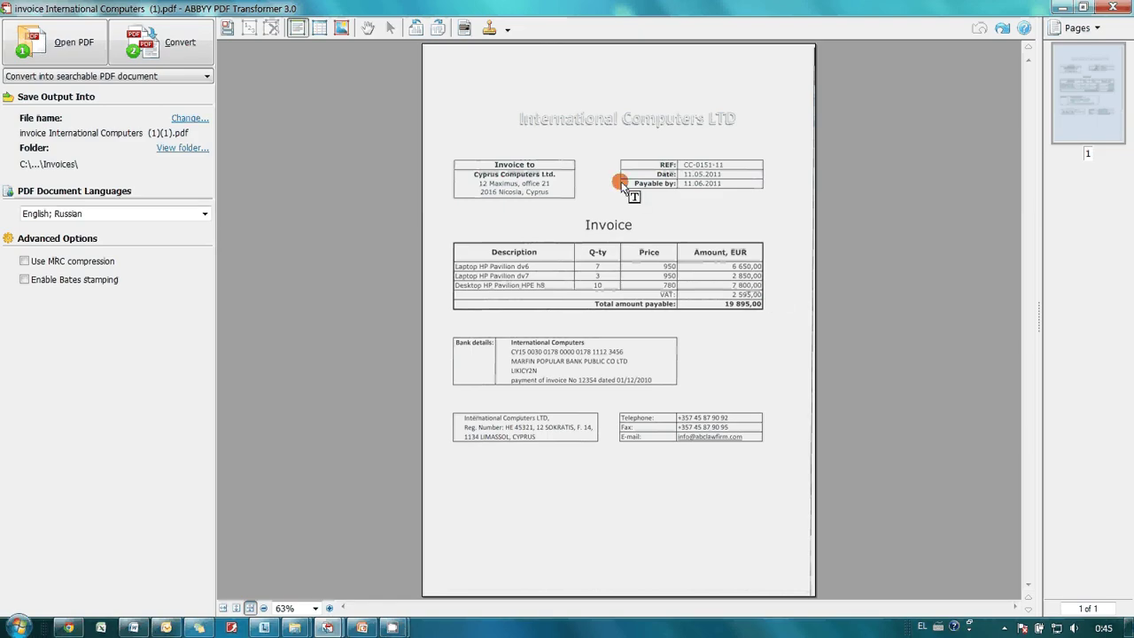
Start a new stamp template named PAID, replacing the sample text with PAID
click(508, 29)
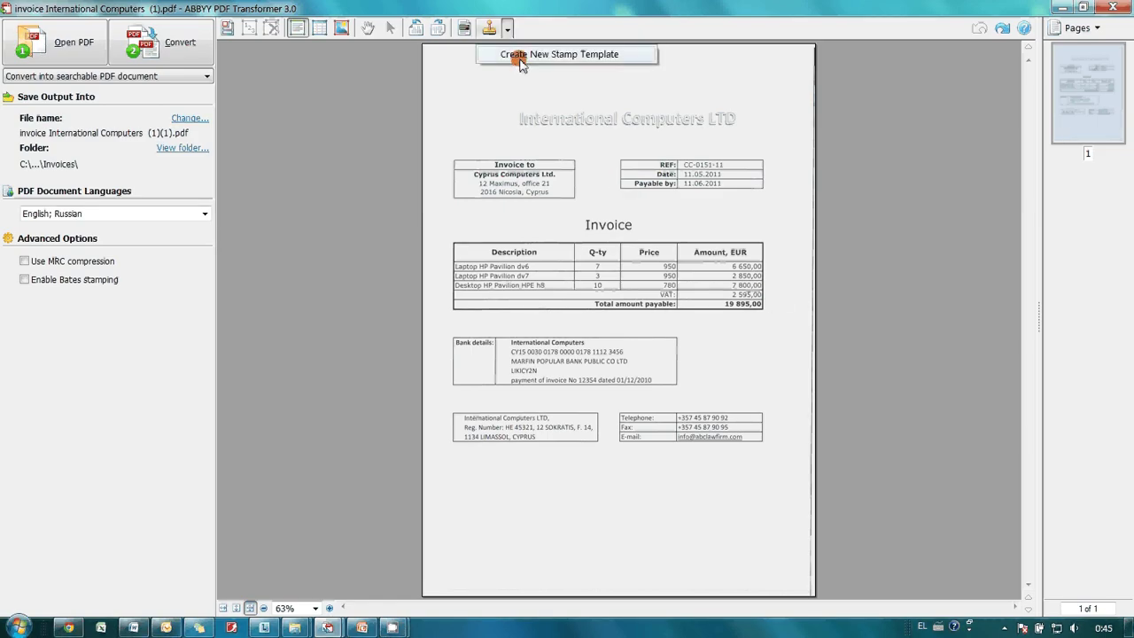
click(517, 59)
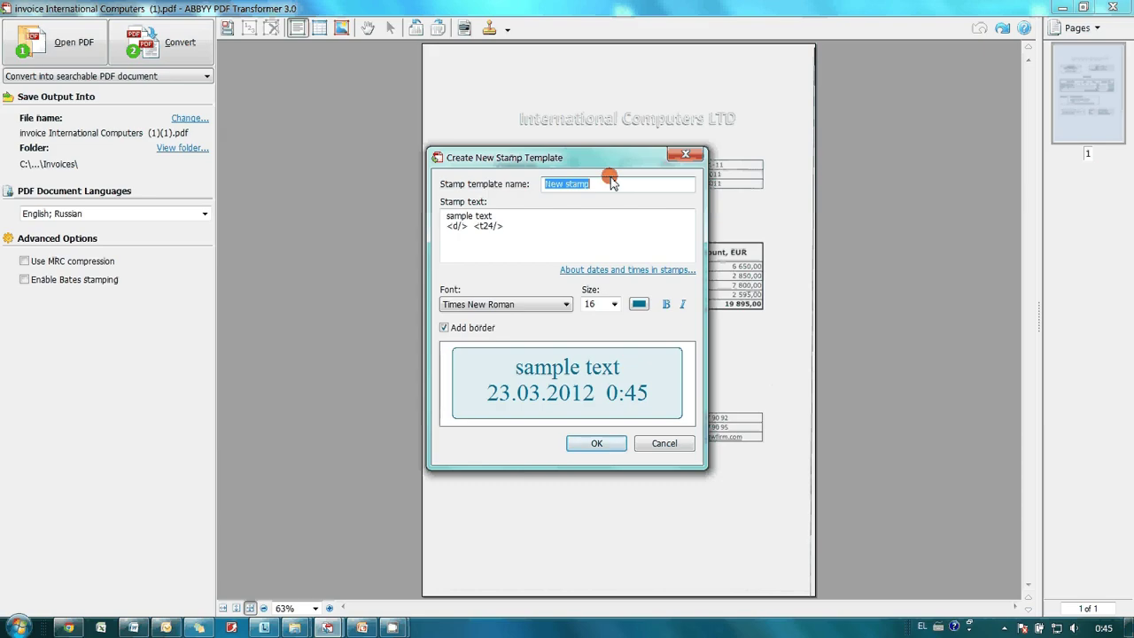
text(PAID)
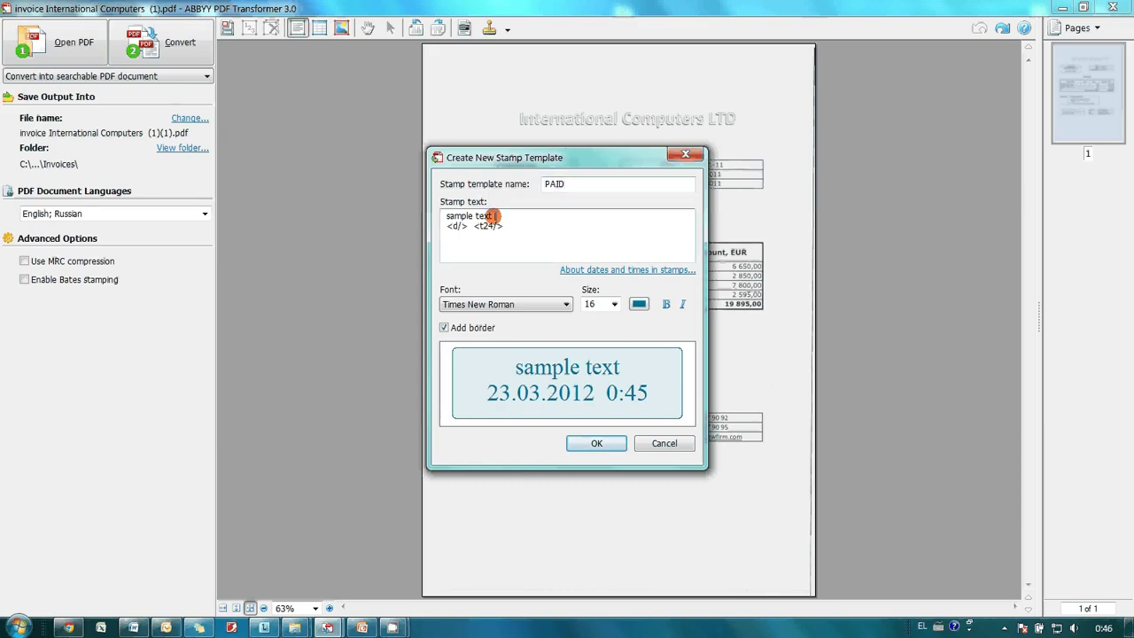
drag(493, 216, 428, 214)
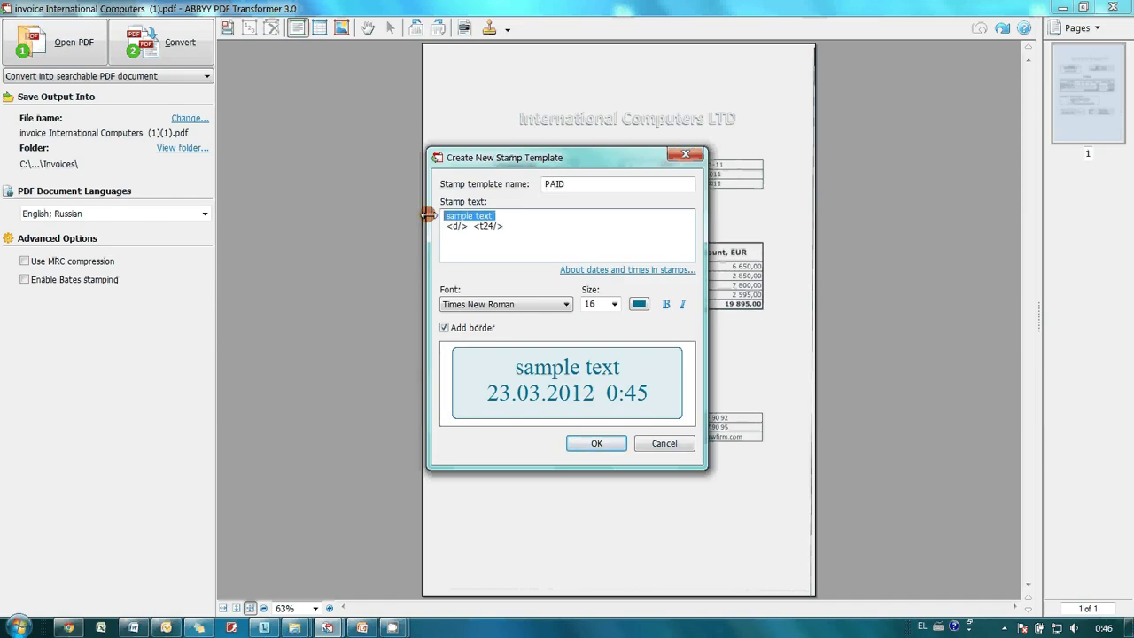
text(PAID)
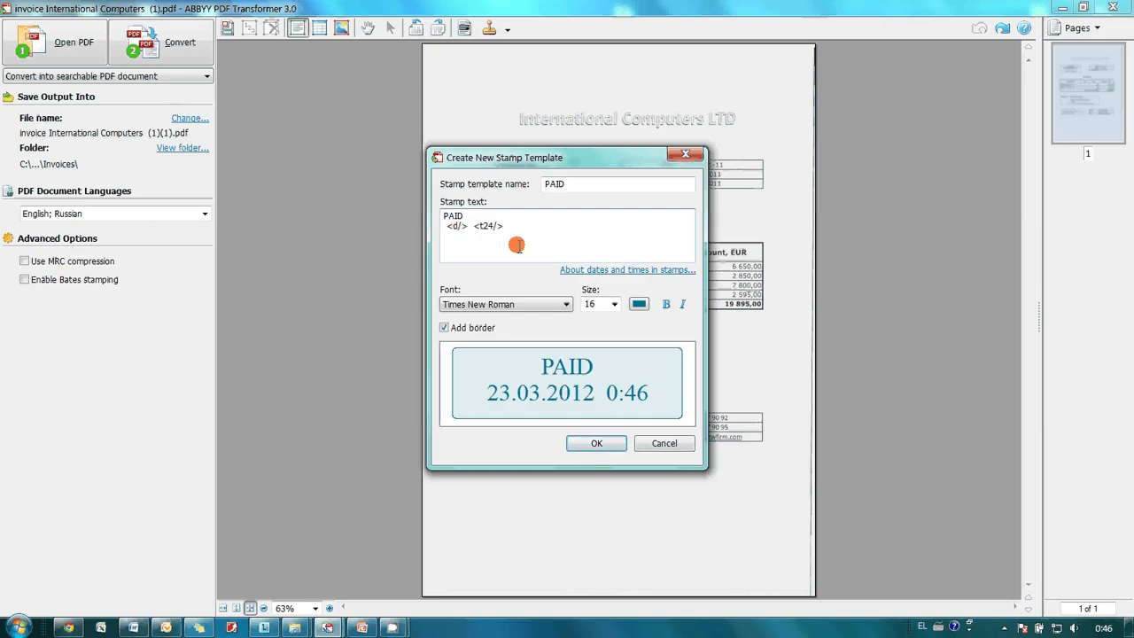
click(565, 271)
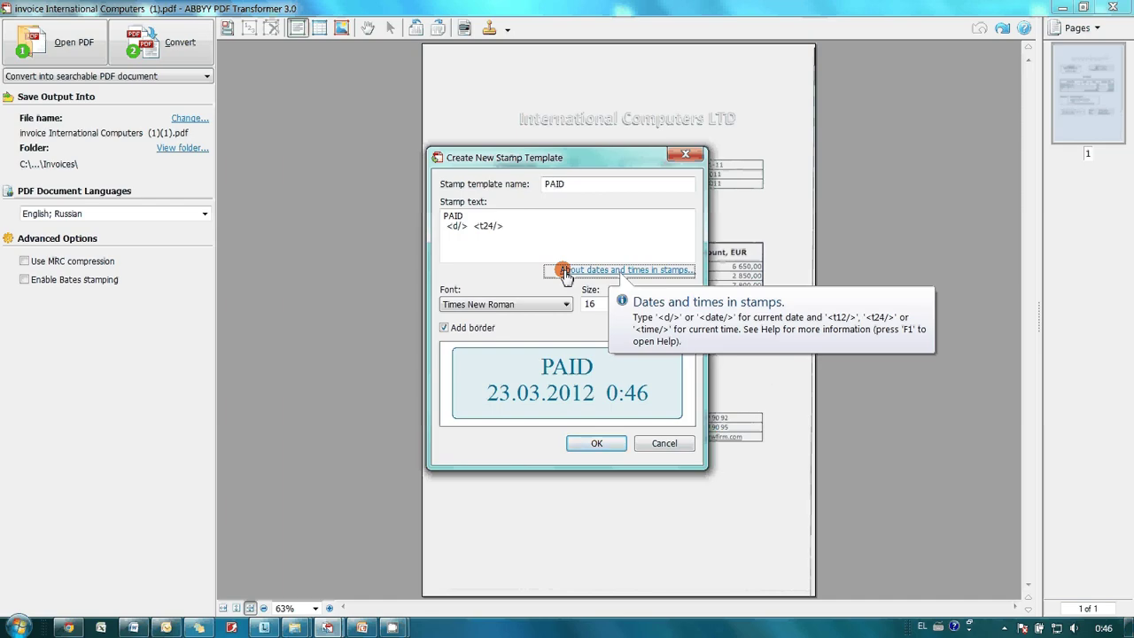
Give the PAID stamp font size 14 and red colour, and save the template
click(589, 304)
drag(589, 304, 584, 307)
text(14)
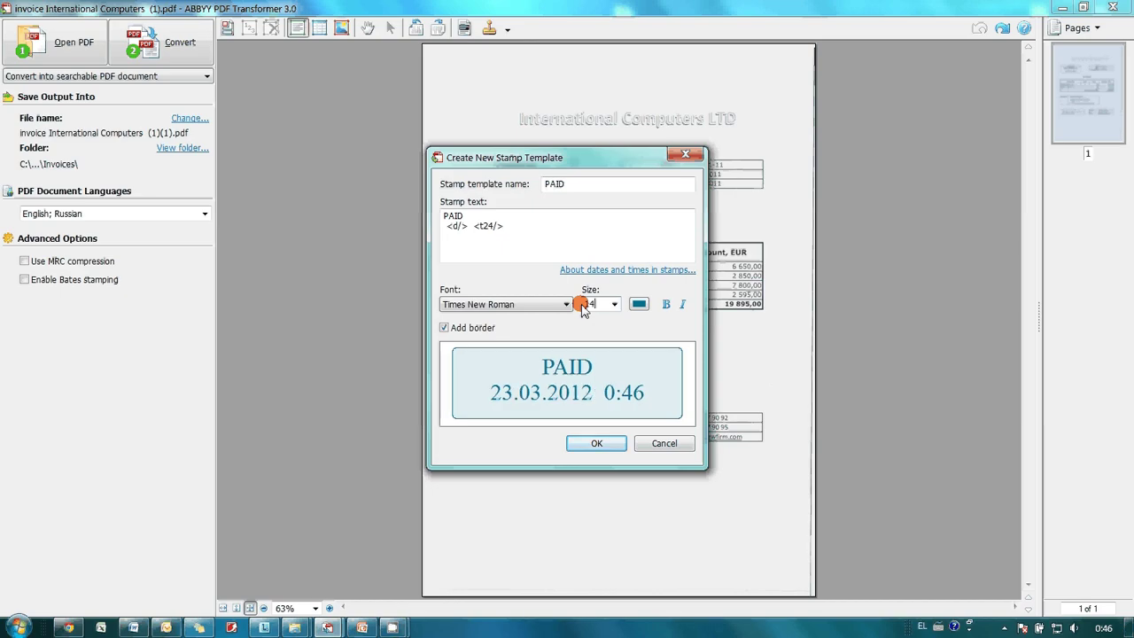
click(640, 305)
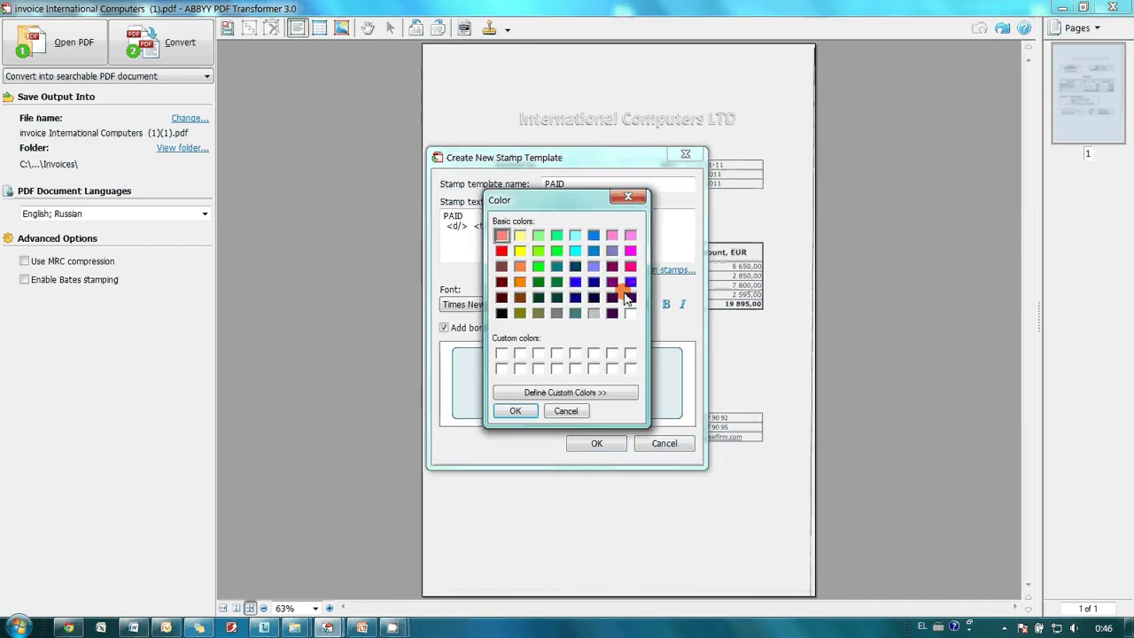
click(503, 252)
click(523, 411)
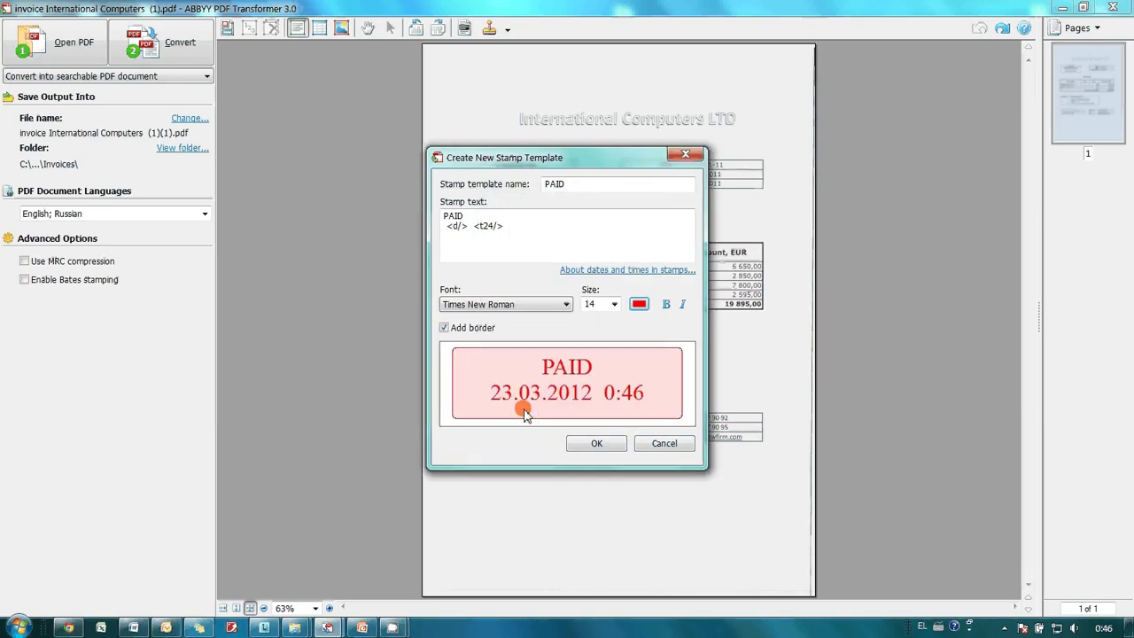
click(601, 445)
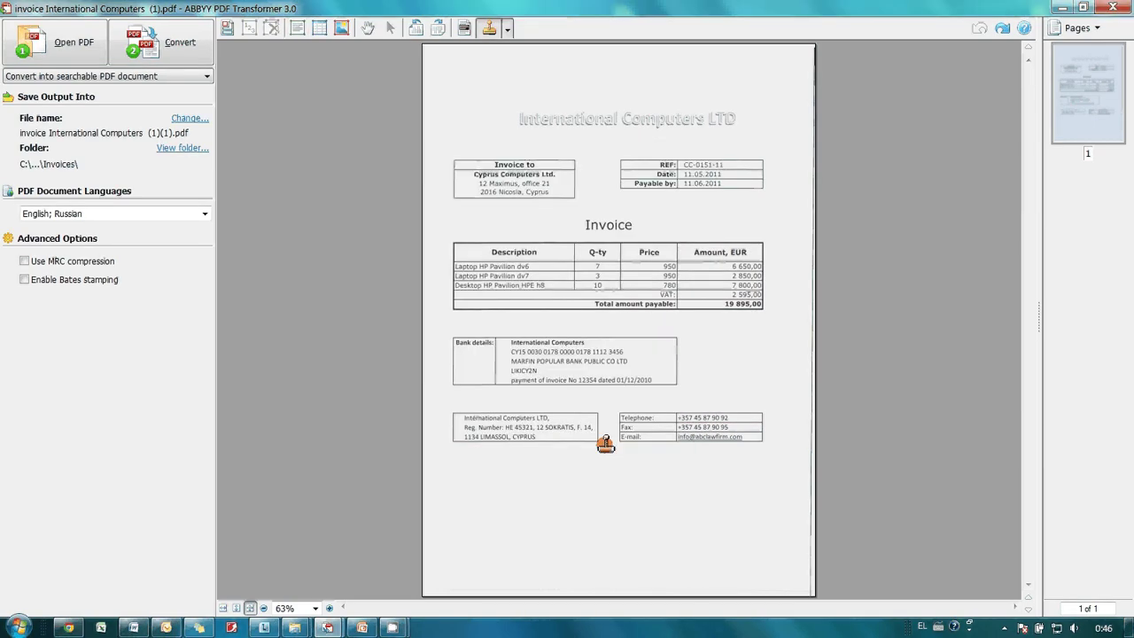
Stamp PAID at the invoice's top-right corner and name the output file 'invoice 1'
click(736, 69)
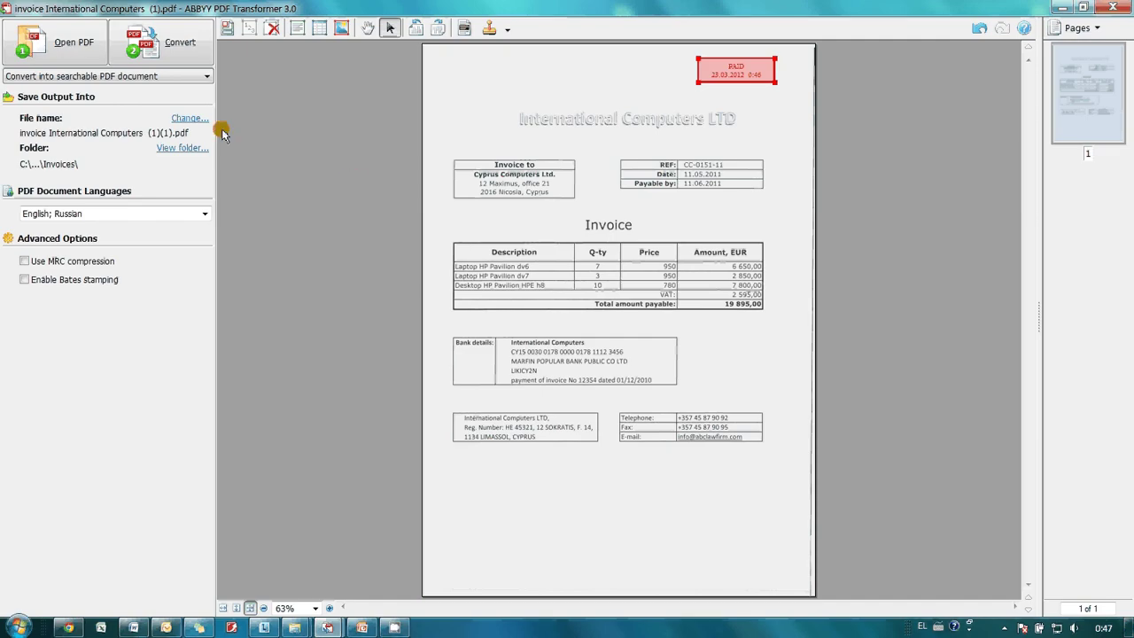
click(193, 117)
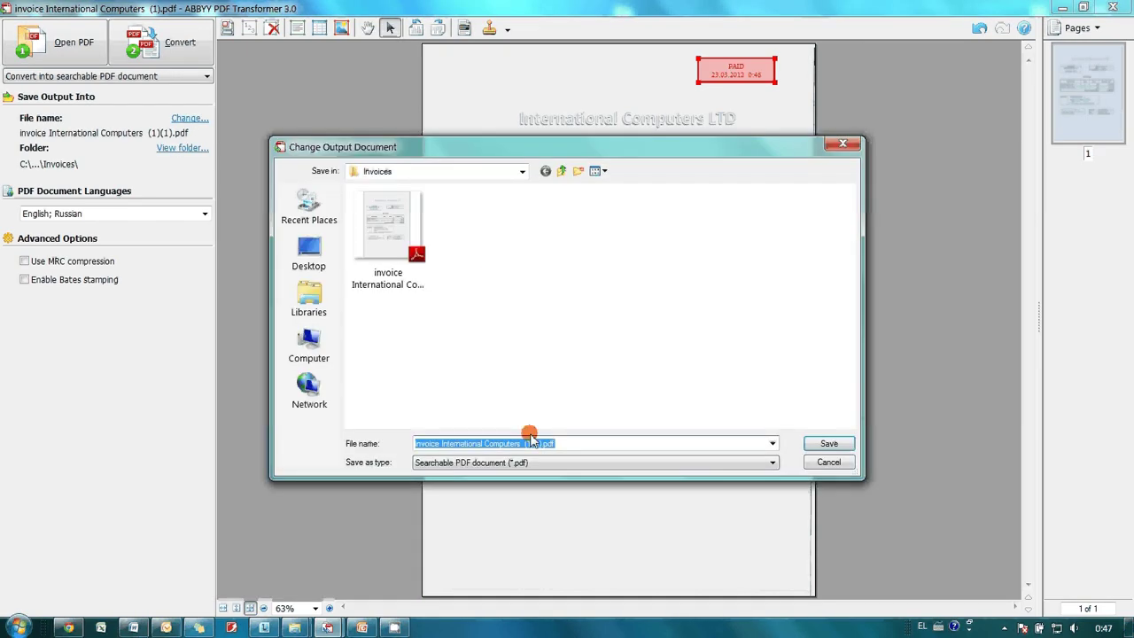
text(inv)
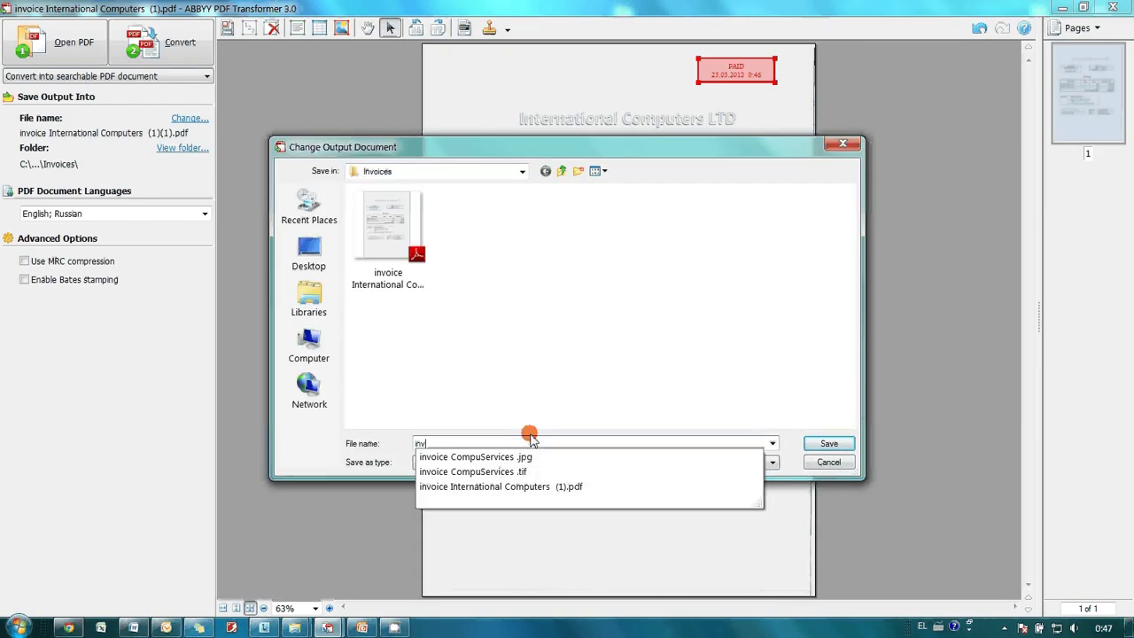
text(oice 1)
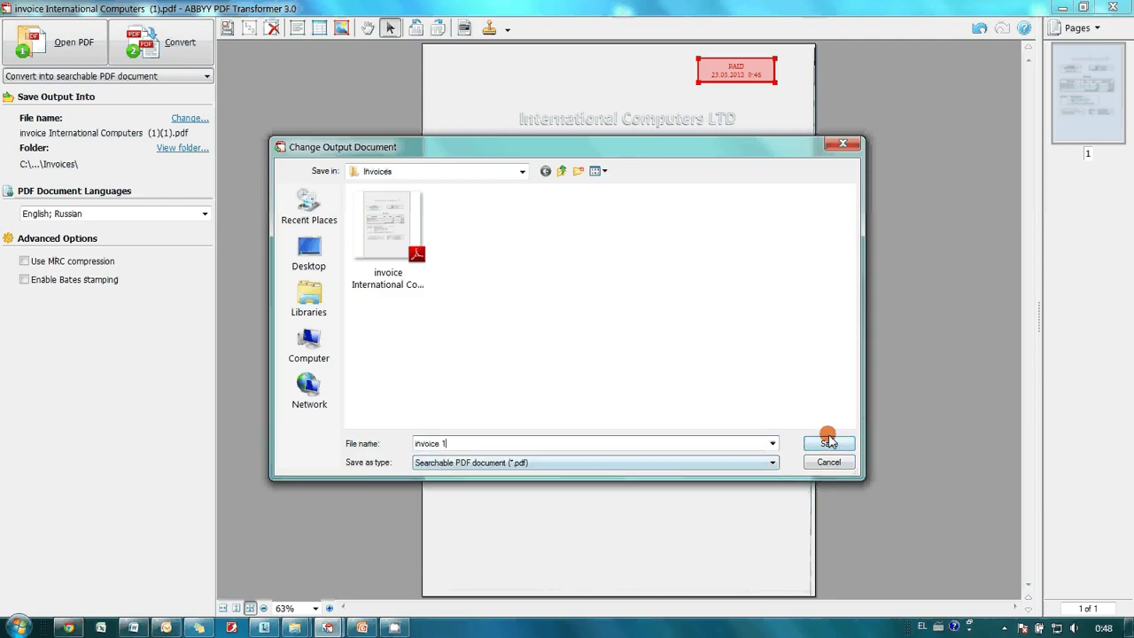
click(829, 444)
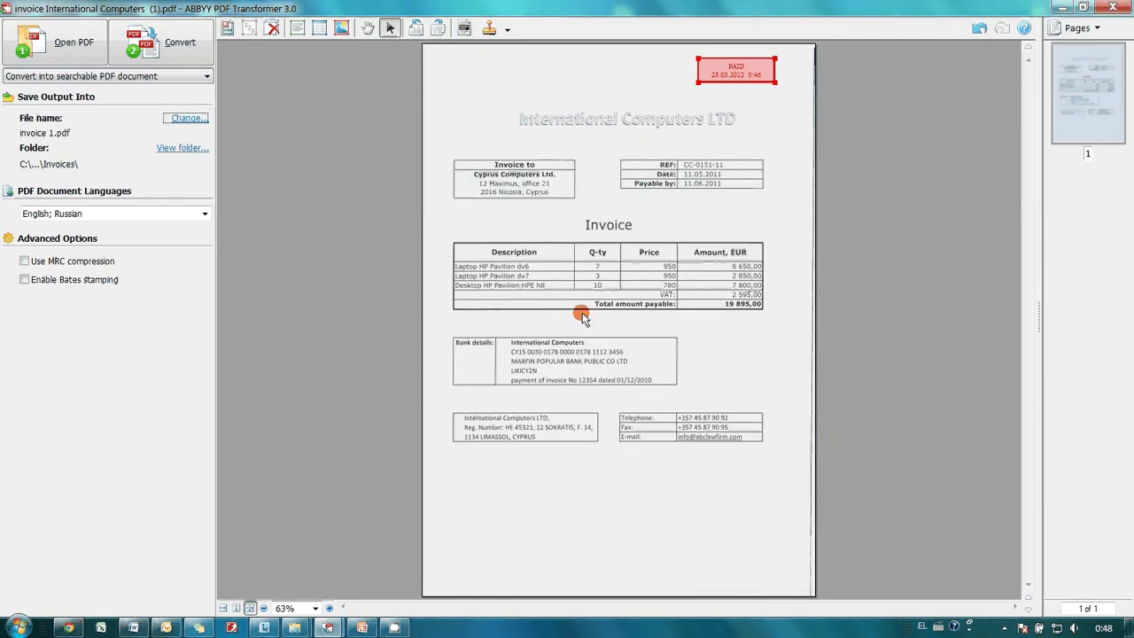
Convert the stamped invoice and view the PAID stamp's note in Adobe Reader
click(167, 41)
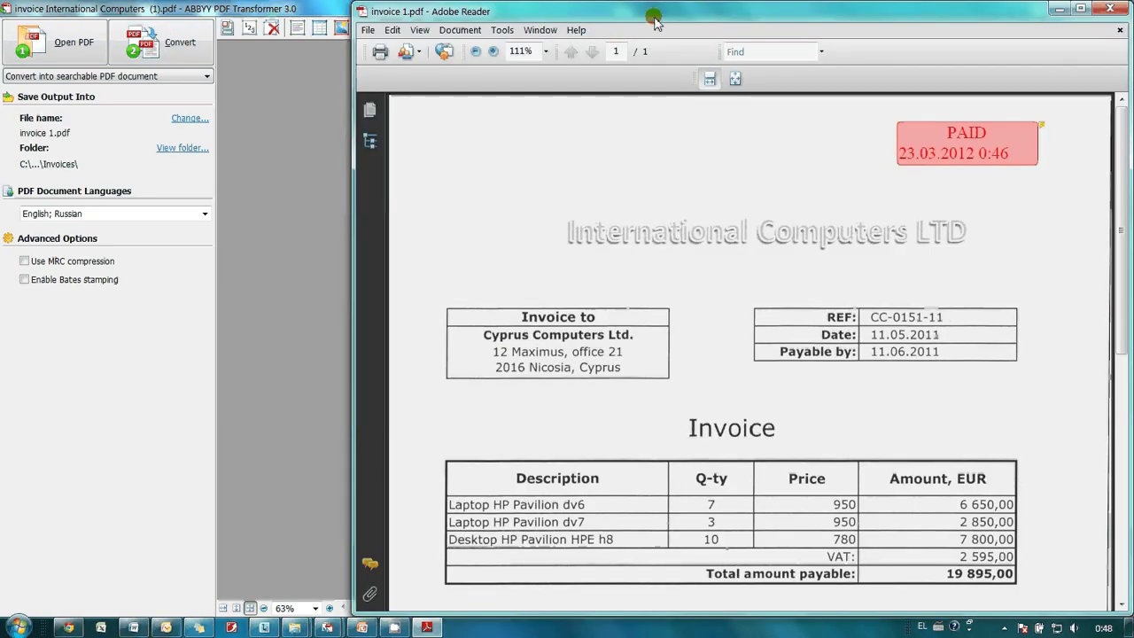
drag(664, 12, 474, 14)
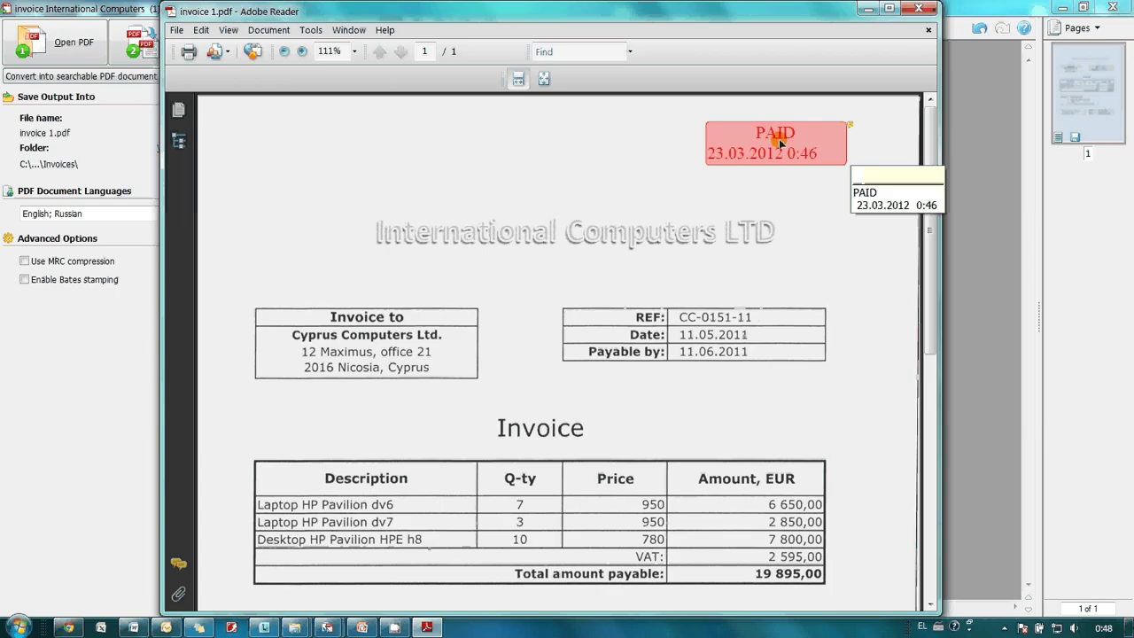
click(792, 152)
Search the converted invoice text for 'Laptop'
drag(926, 222, 943, 297)
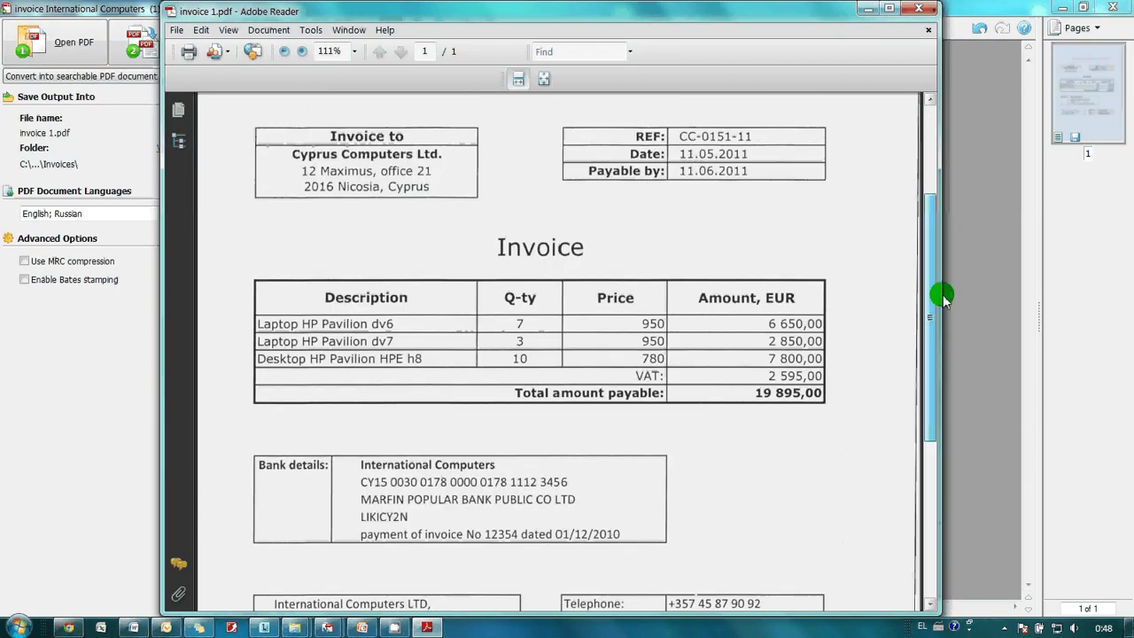
click(560, 48)
text(Laptop)
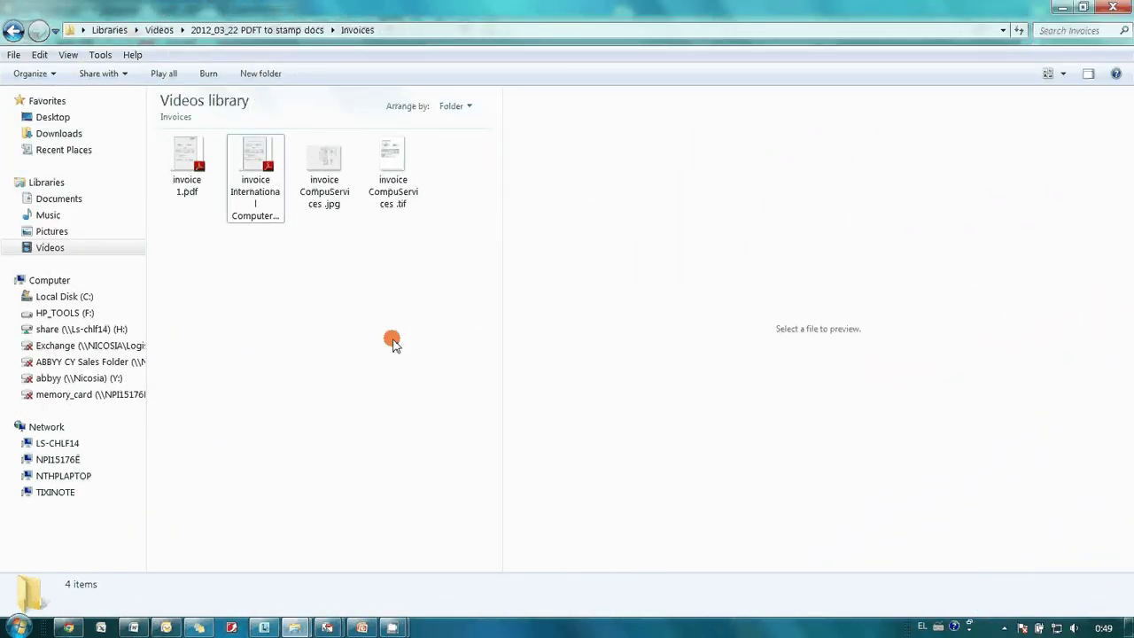
Print the CompuServices jpg and tif invoices together to the PDF-XChange printer
click(335, 163)
key(shift+Right)
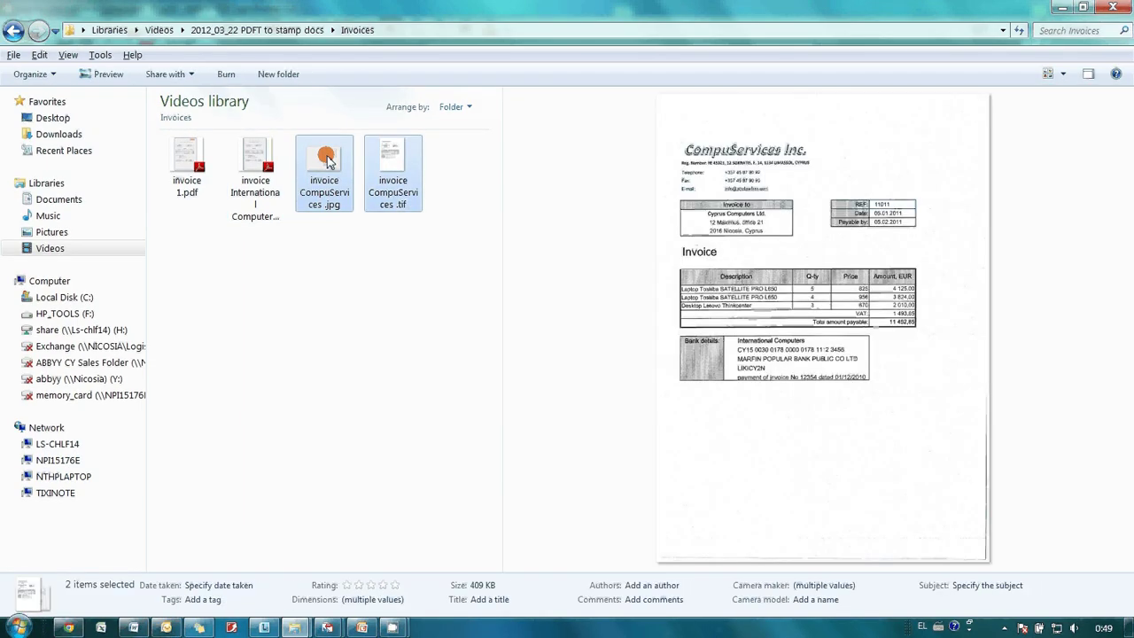
mouse_move(392, 173)
right_click(327, 160)
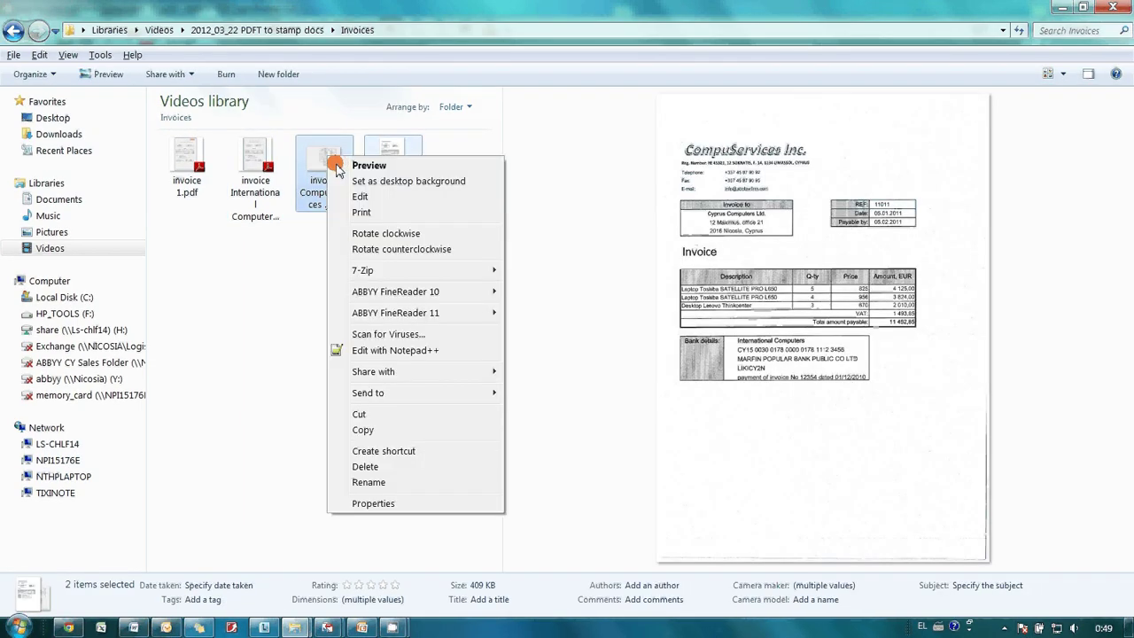
click(387, 212)
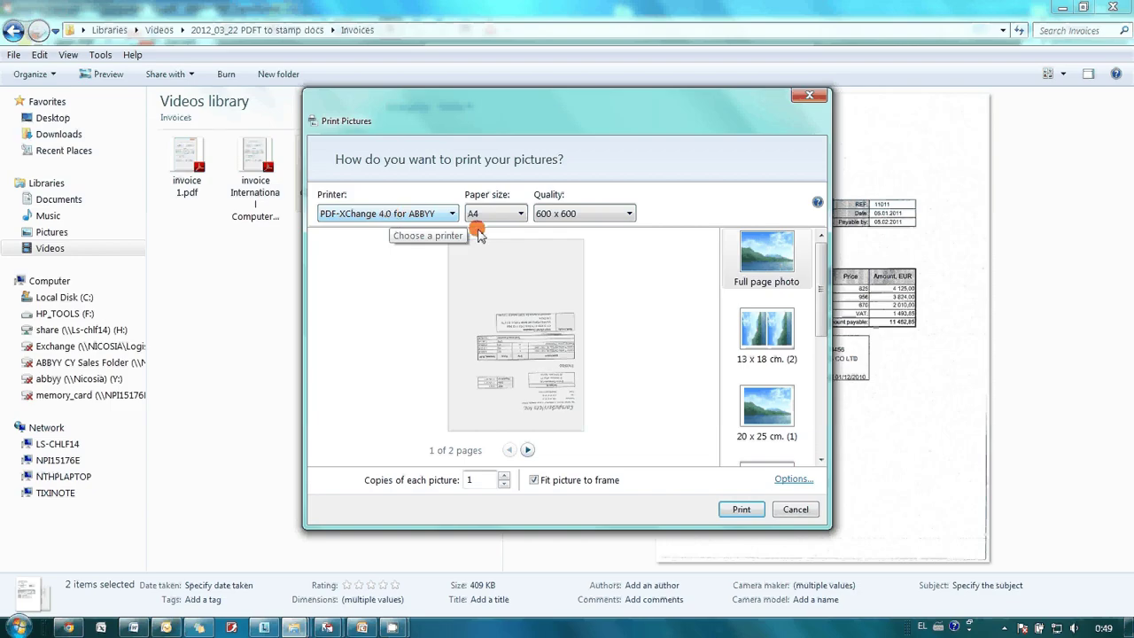
click(739, 509)
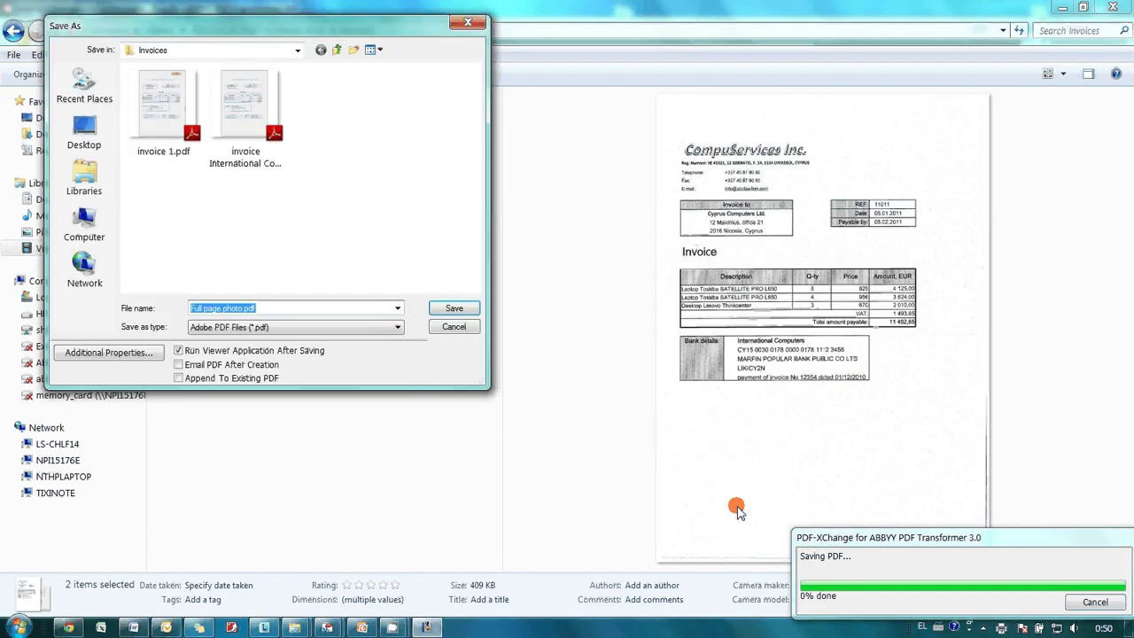
Save the printout as Full page photo.pdf, close Reader, and bring up the file's context menu
click(451, 308)
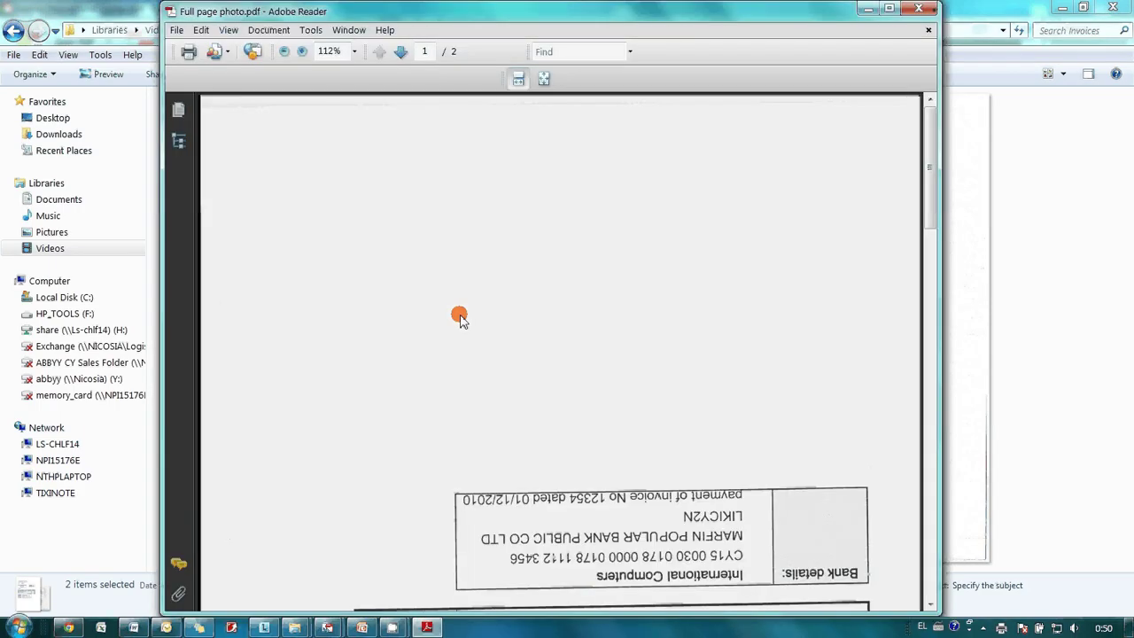
drag(627, 217, 919, 11)
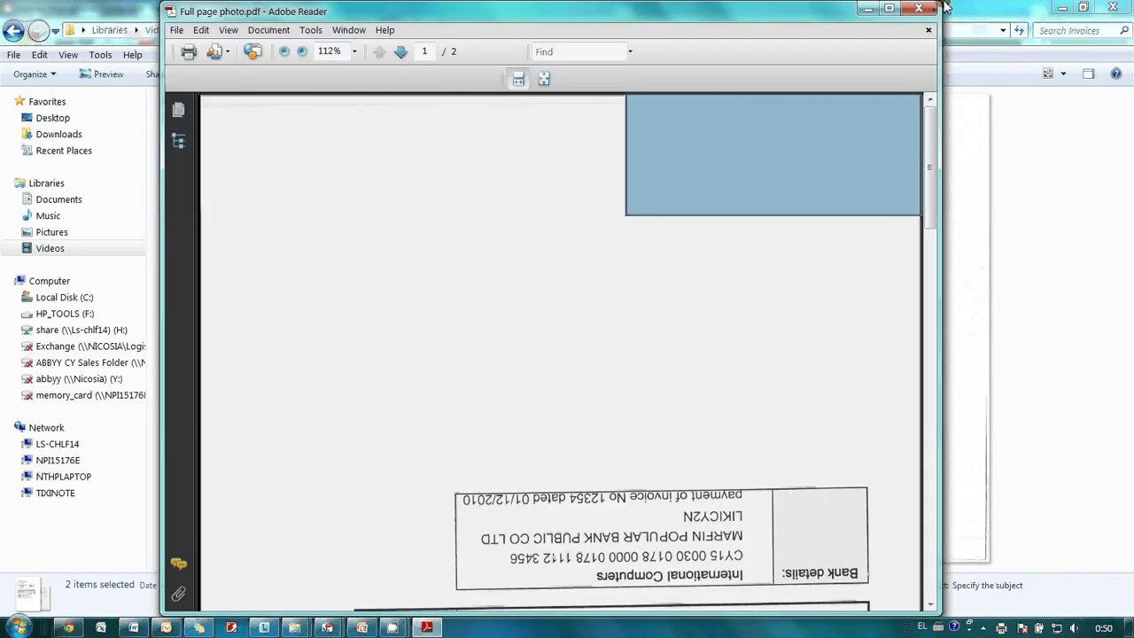
click(919, 8)
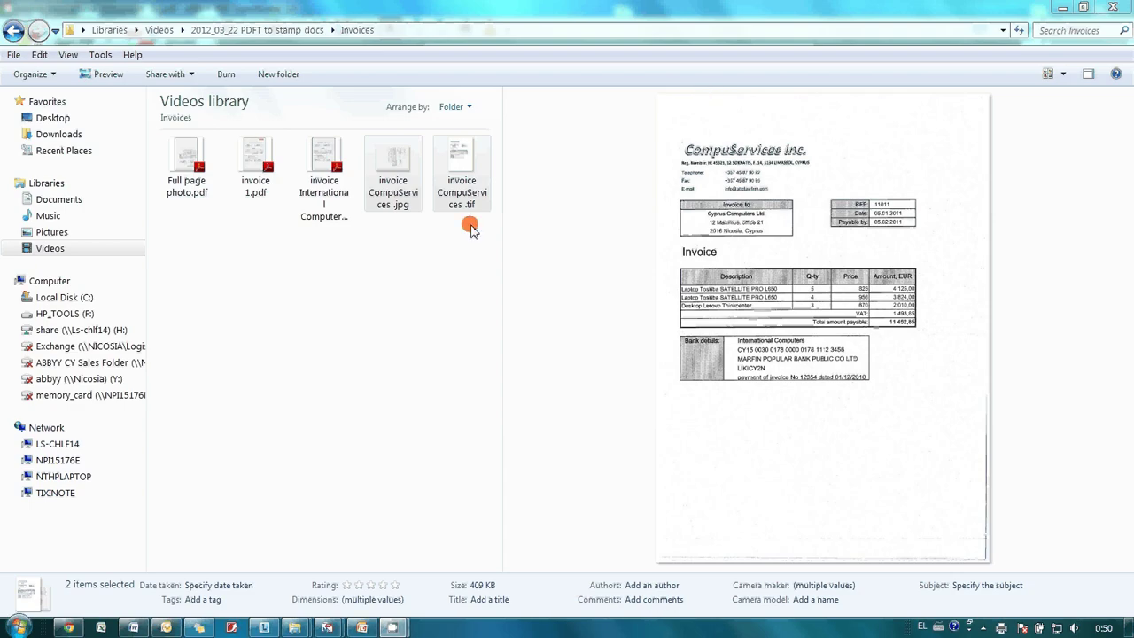
click(186, 168)
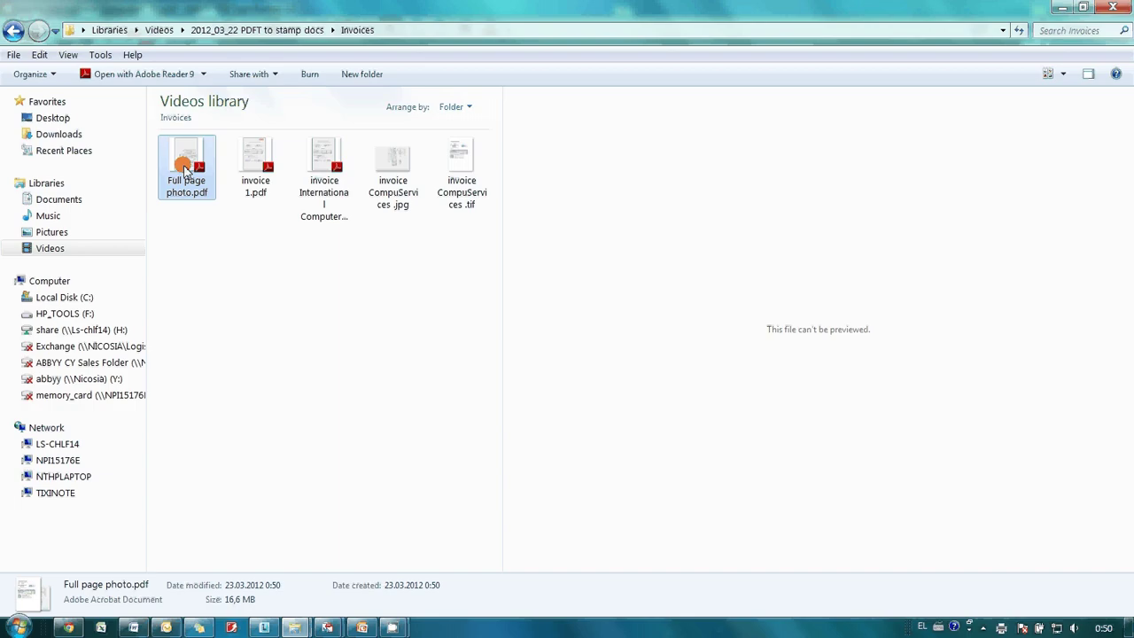
right_click(185, 170)
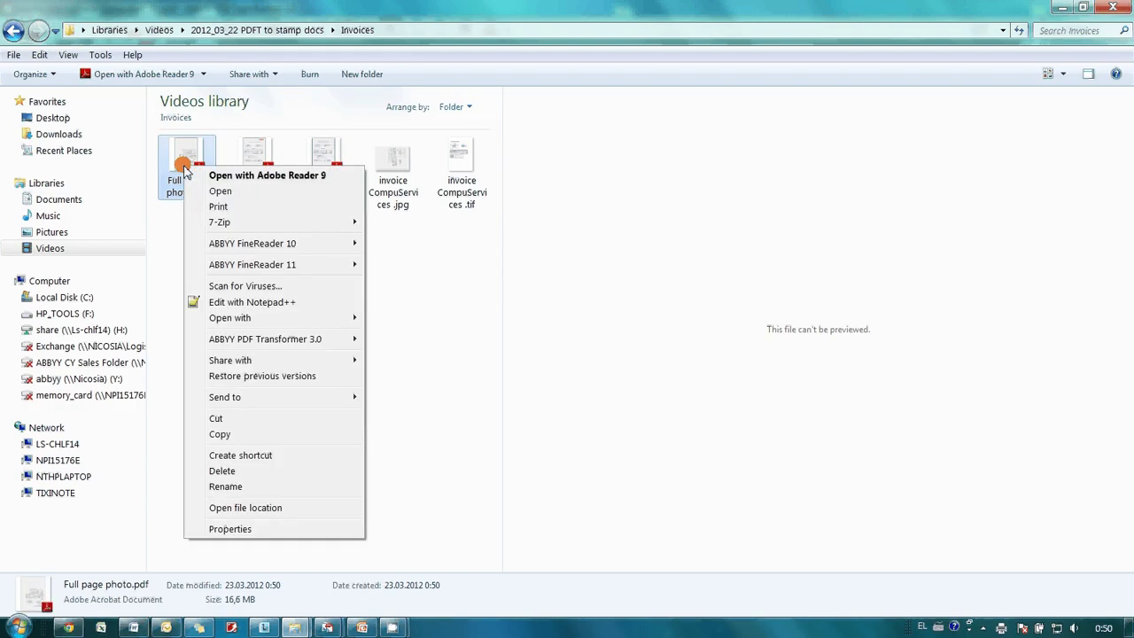
mouse_move(265, 339)
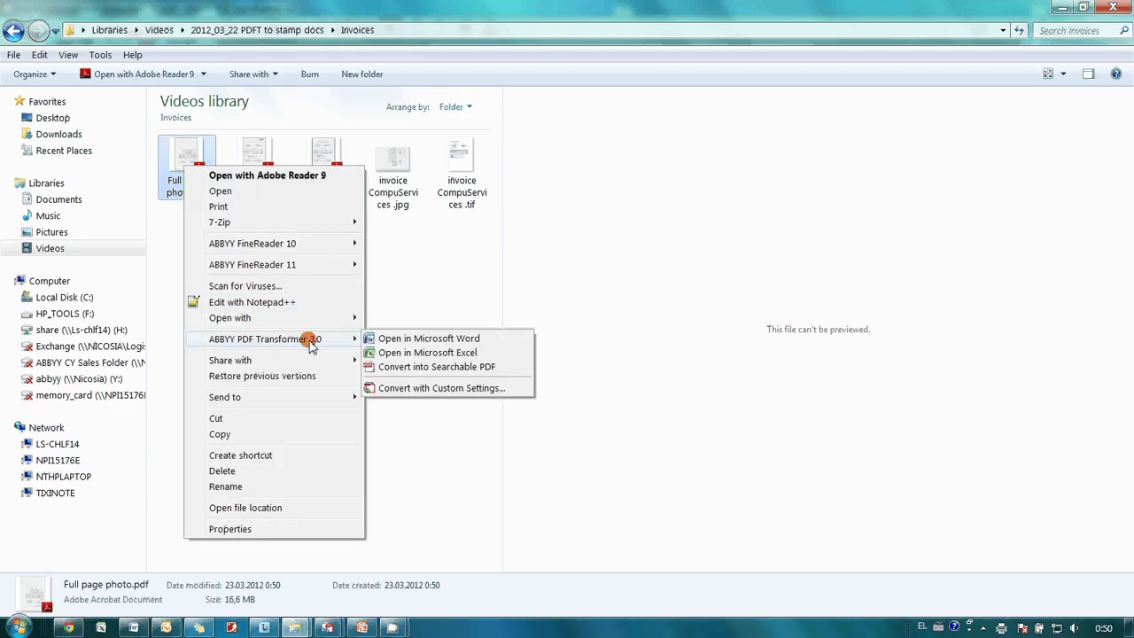
Choose ABBYY PDF Transformer 3.0 > Convert with Custom Settings for Full page photo.pdf
click(431, 390)
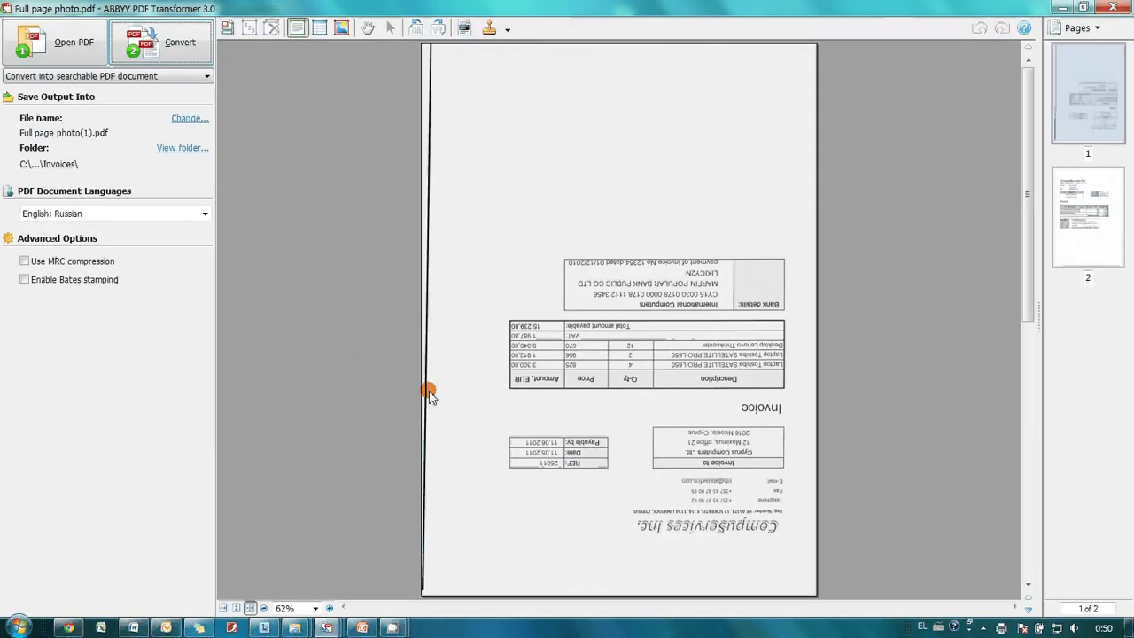
Rotate page 1 by 180° and stamp PAID at the top right of both pages
click(436, 28)
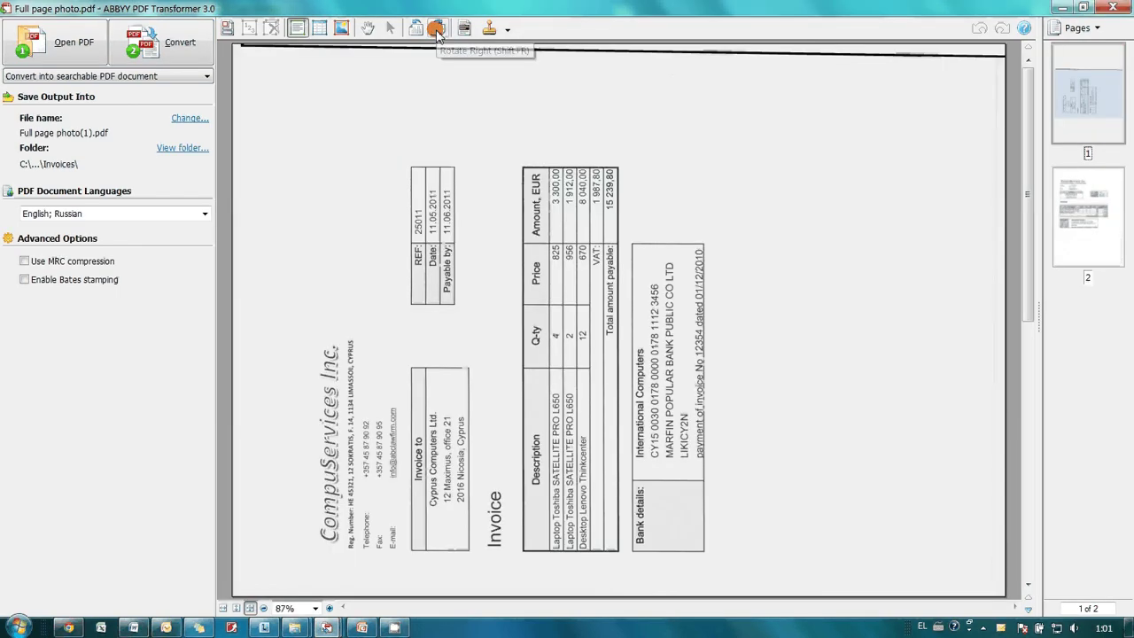
click(436, 28)
click(508, 34)
click(721, 82)
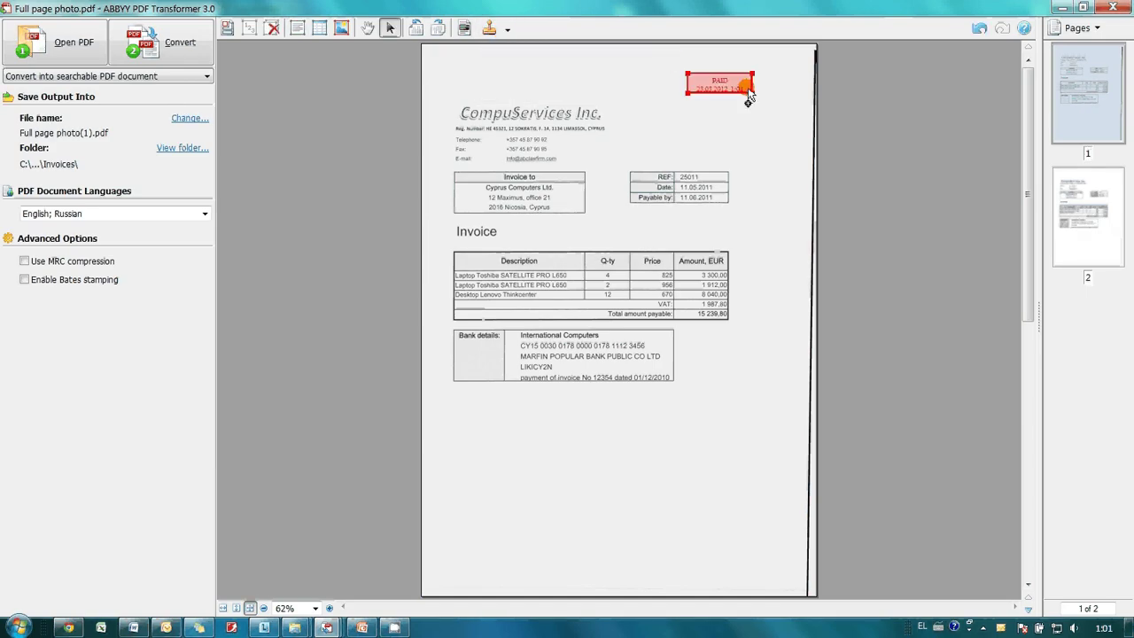
scroll(833, 102, down, 3)
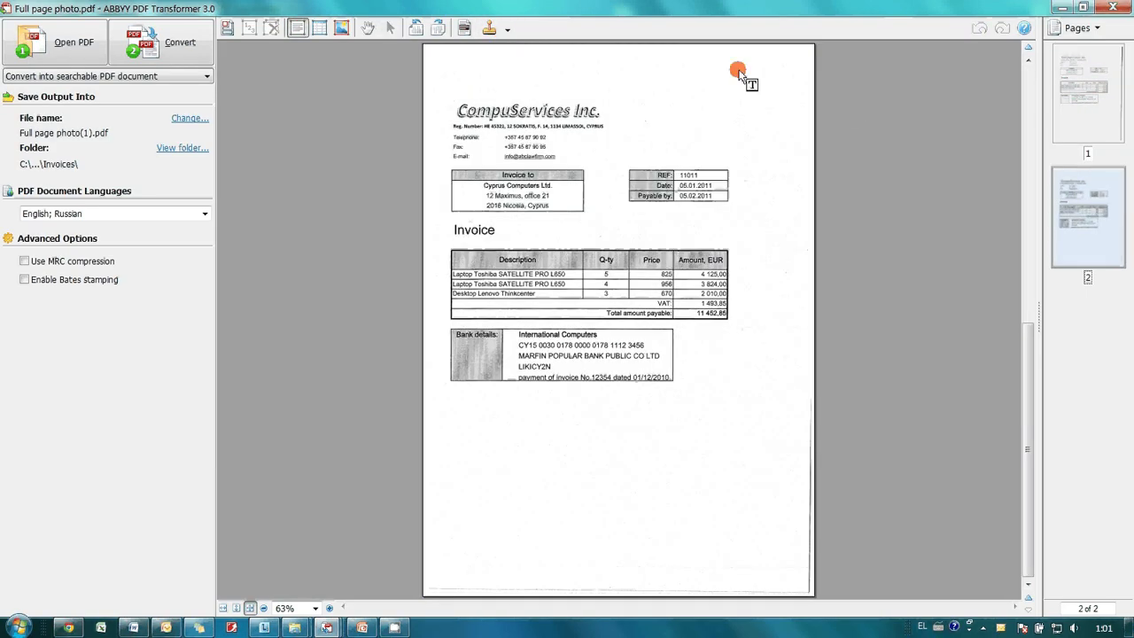
click(489, 28)
click(745, 100)
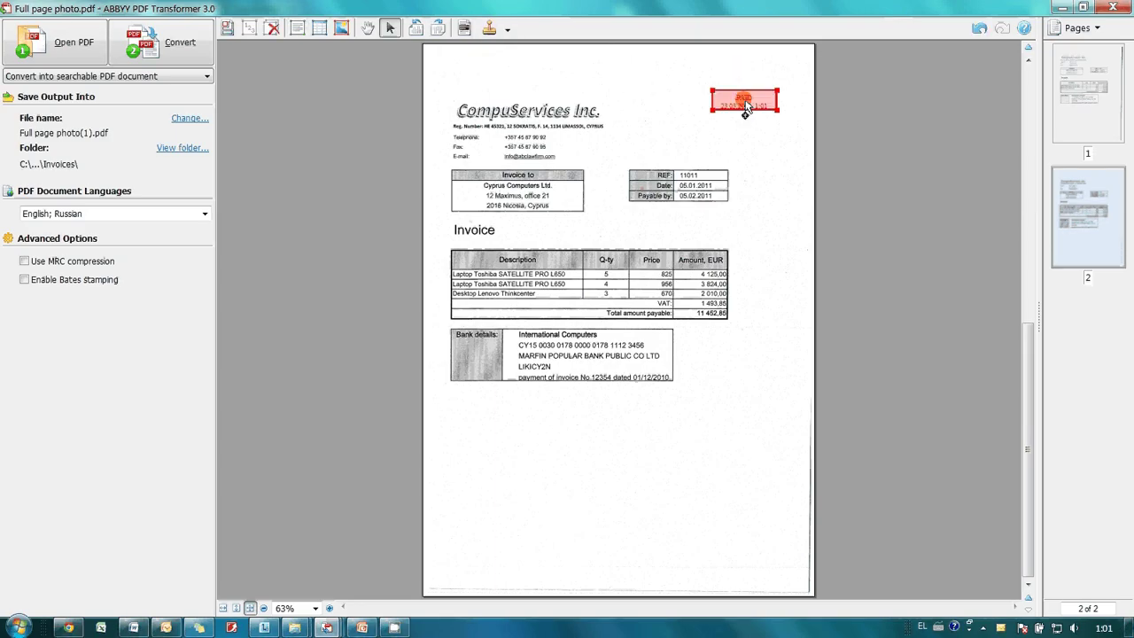
click(1097, 105)
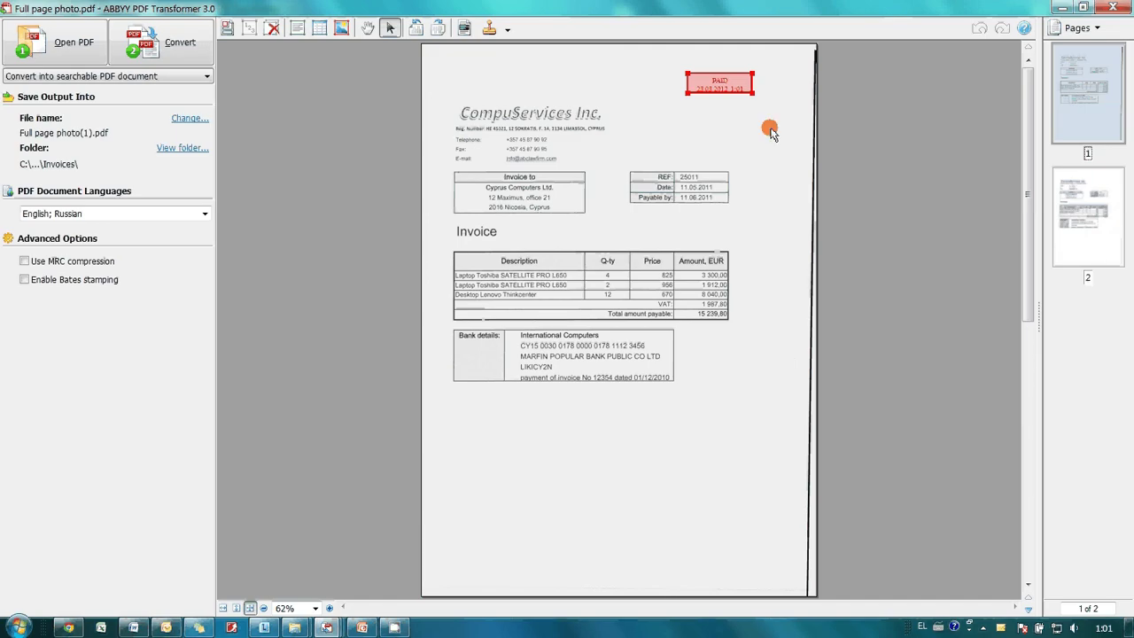
Rename the output file to 'inoice 2'
click(192, 121)
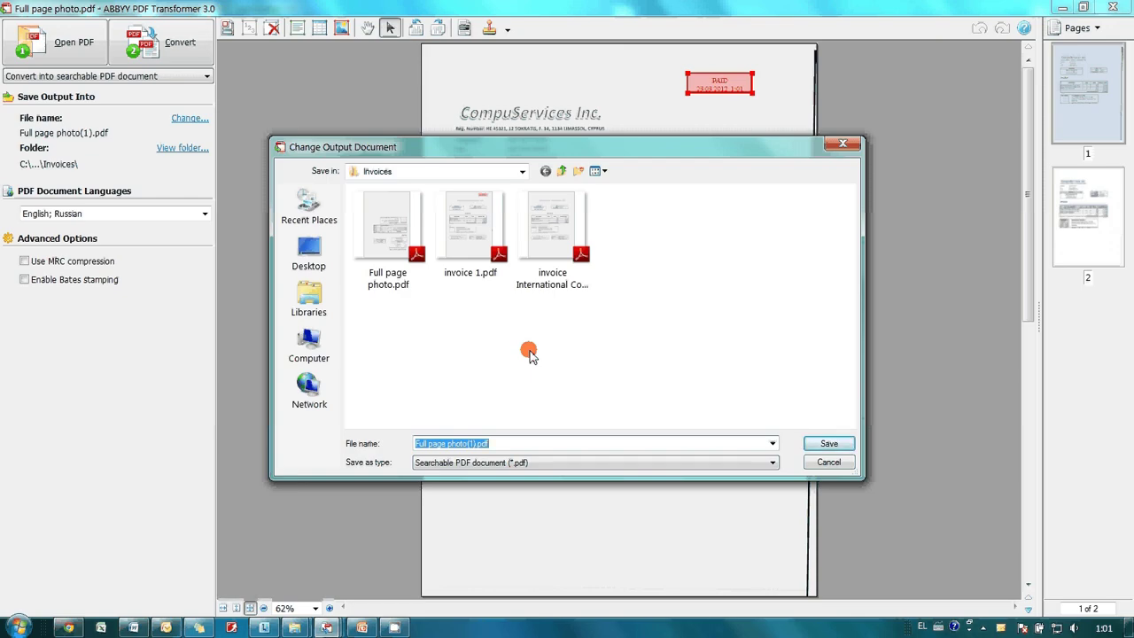
text(inoiv)
key(BackSpace)
text(ce )
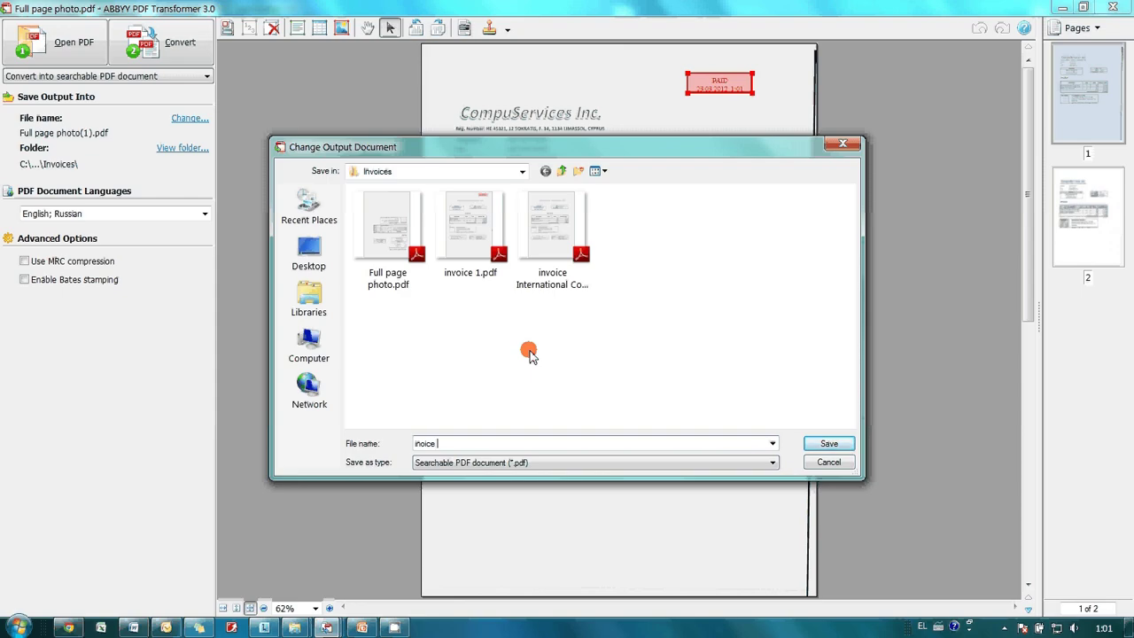
text(2)
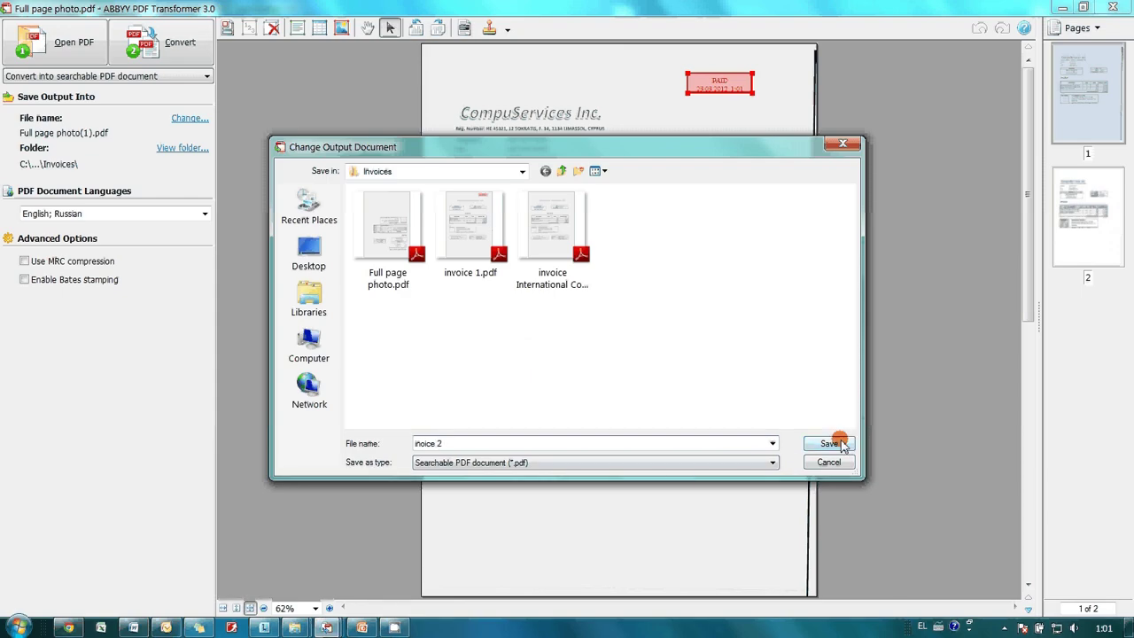
click(828, 444)
Convert only page 1 to a searchable PDF
click(1089, 88)
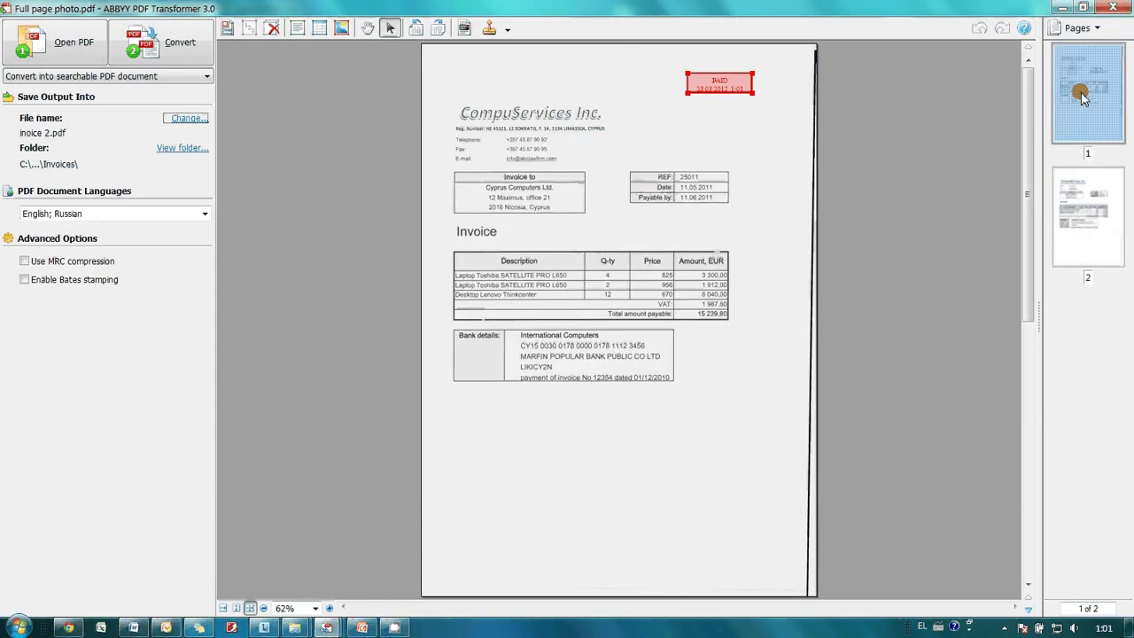
right_click(1059, 92)
click(1036, 120)
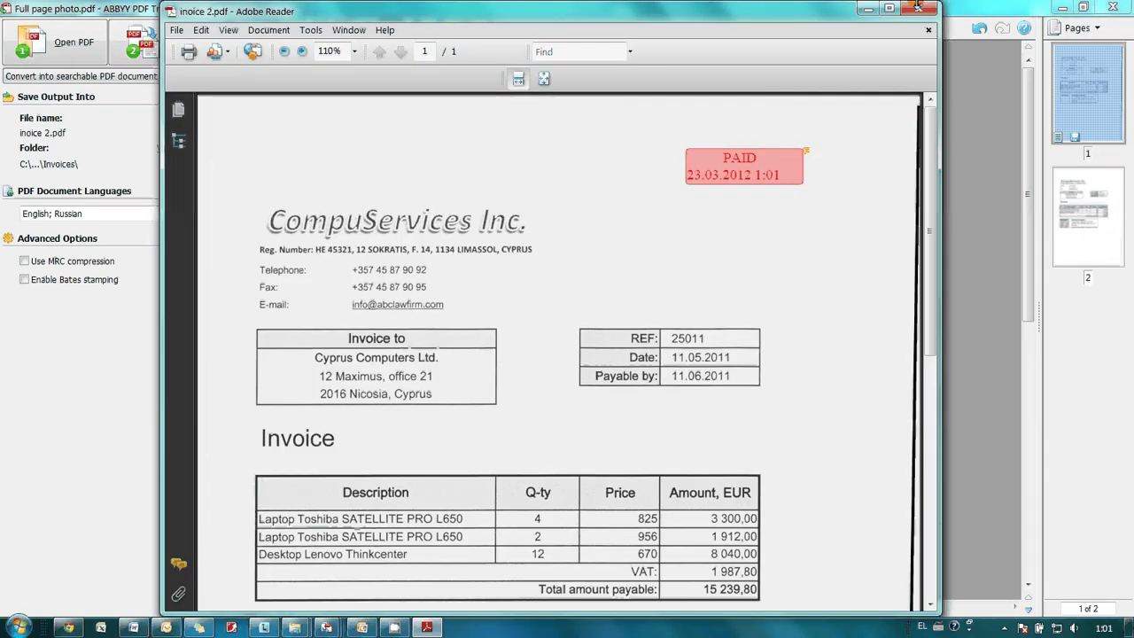
Close the inoice 2 preview and rename the output file to 'invoice 3'
click(918, 7)
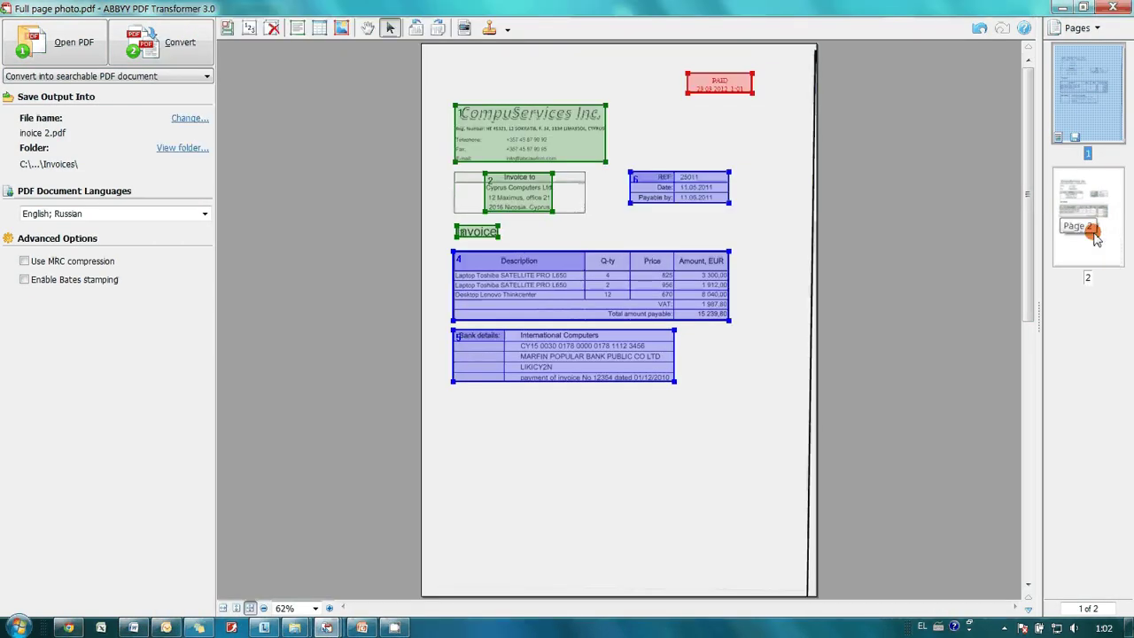
right_click(1095, 238)
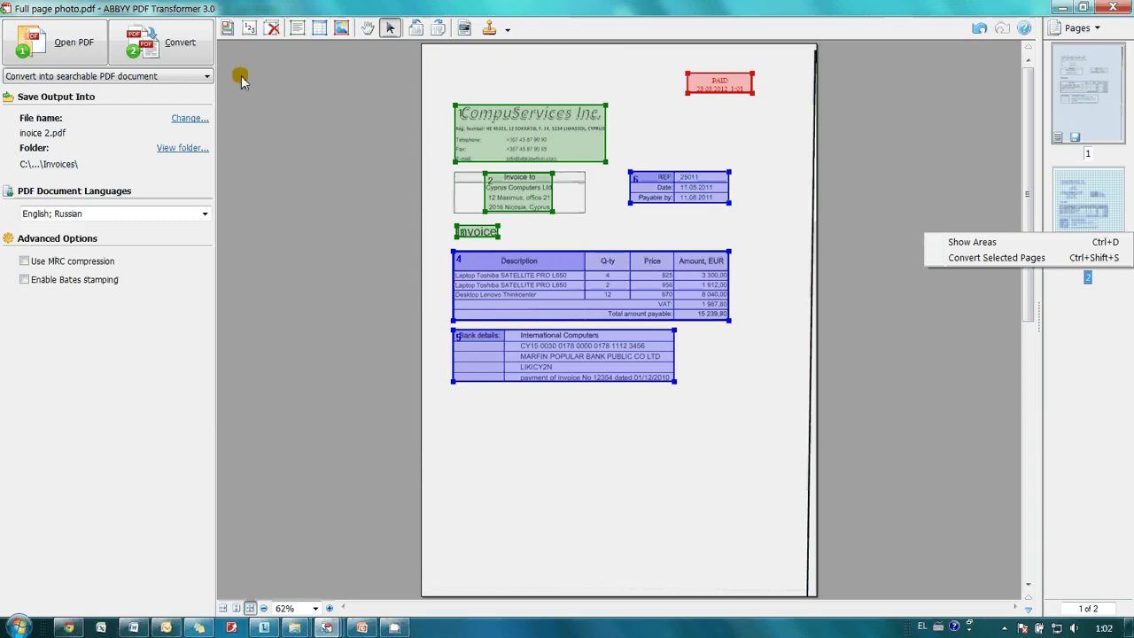
click(190, 118)
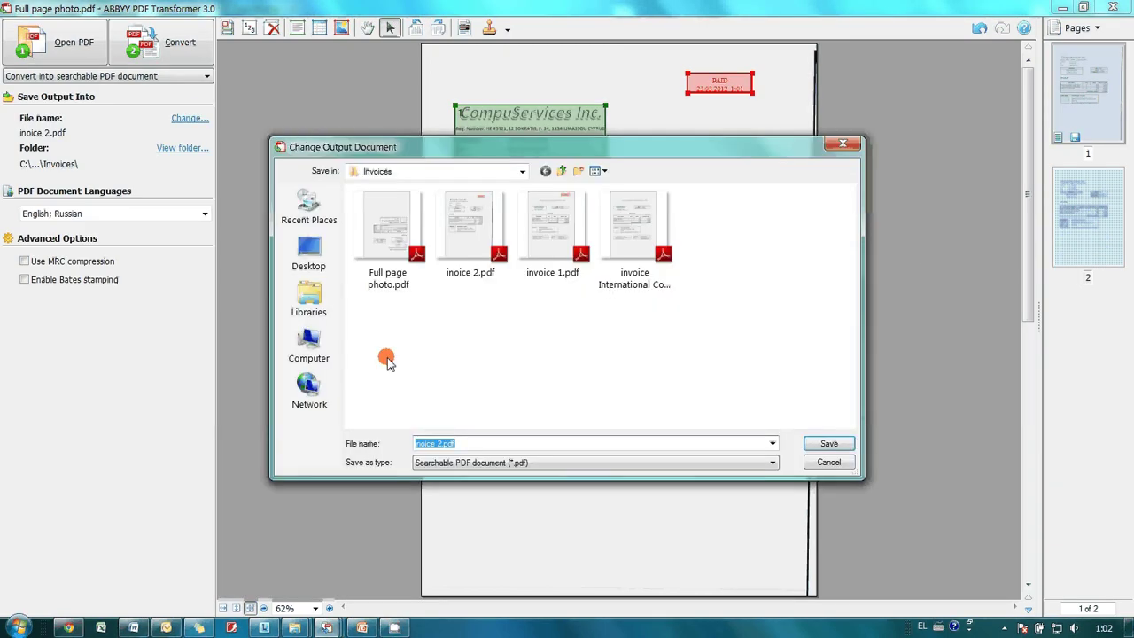
text(invoice 3)
click(833, 443)
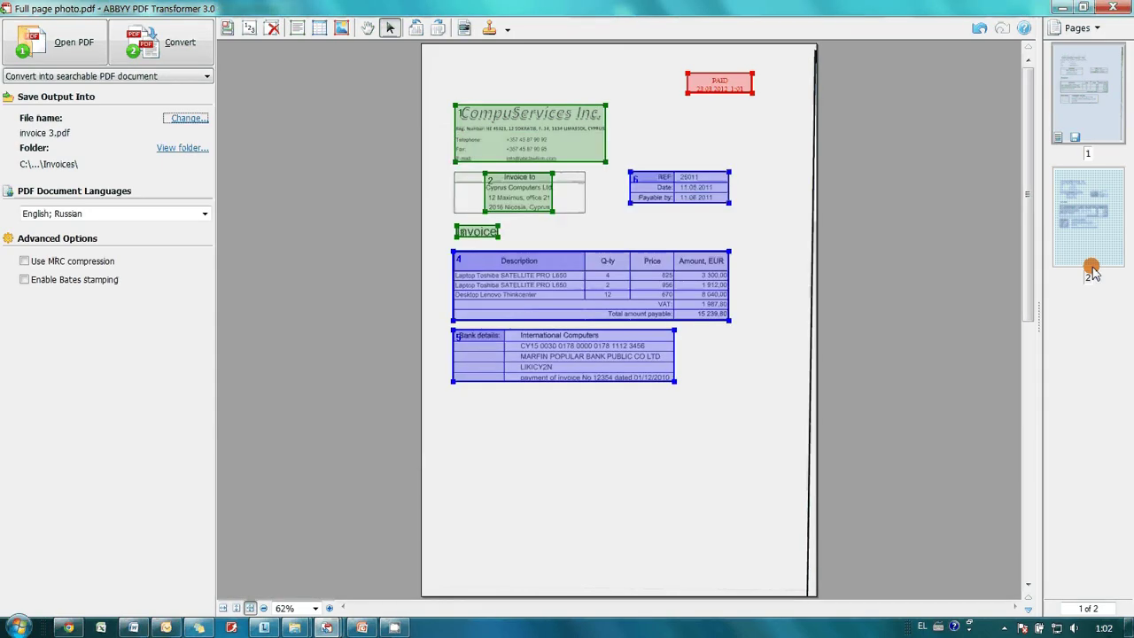
Convert only page 2 to a searchable PDF and close its preview
click(1102, 208)
right_click(1103, 209)
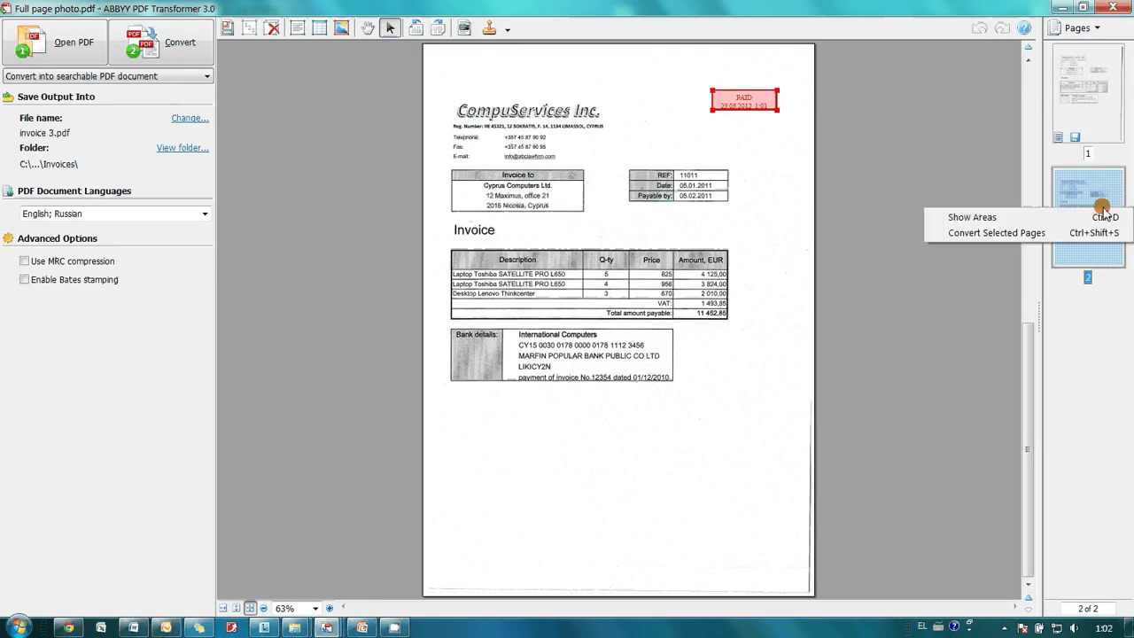
click(1028, 233)
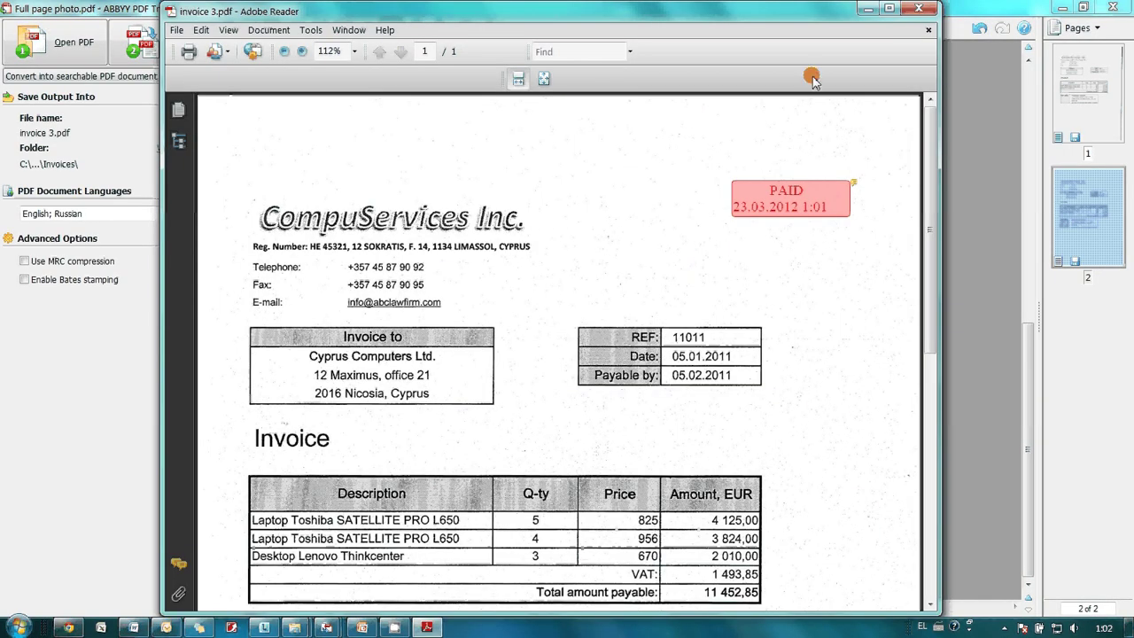
click(920, 9)
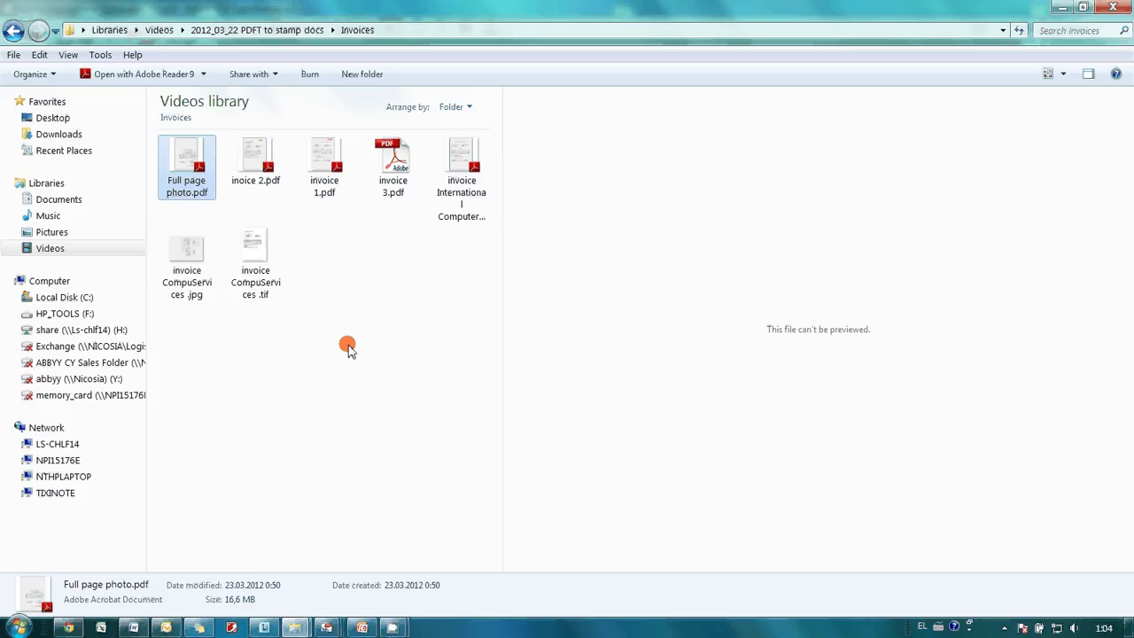
Delete the four source files (jpg, tif and both source PDFs) from the Invoices folder
ctrl+click(226, 268)
ctrl+click(245, 248)
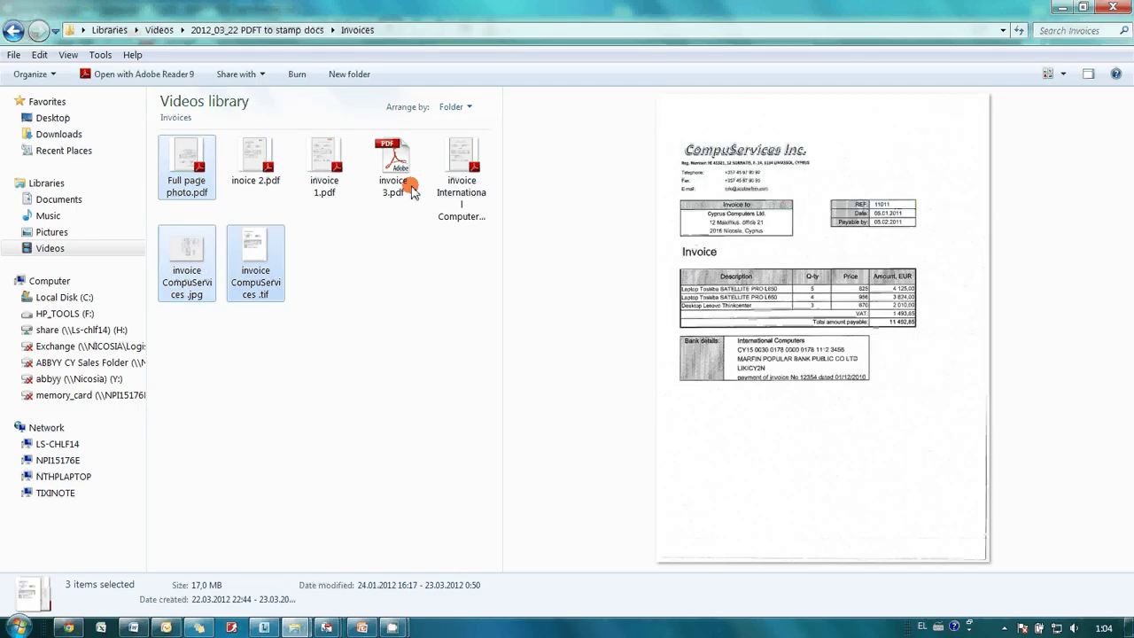
ctrl+click(457, 182)
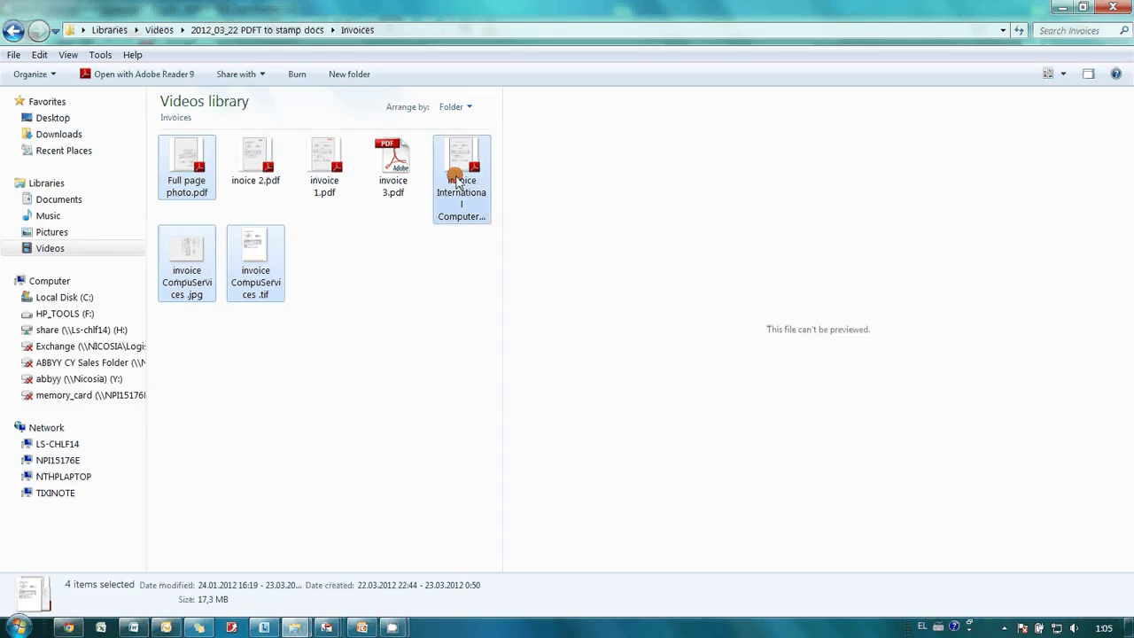
key(Delete)
key(Return)
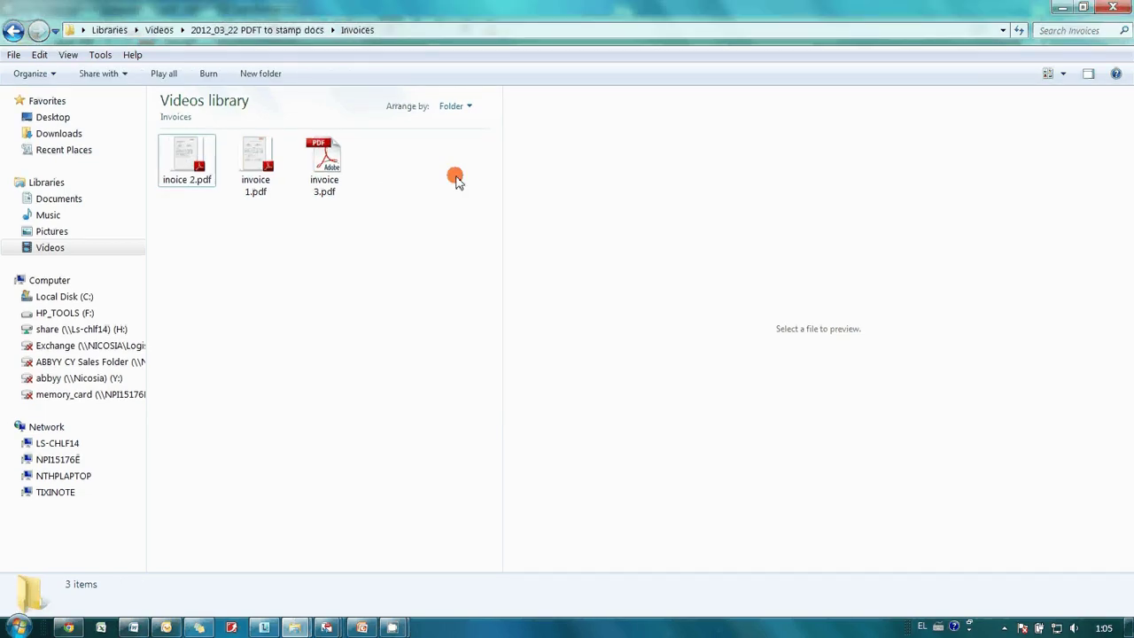
Open invoice 1, 2 and 3.pdf in turn to check each PAID stamp, then close them
click(188, 184)
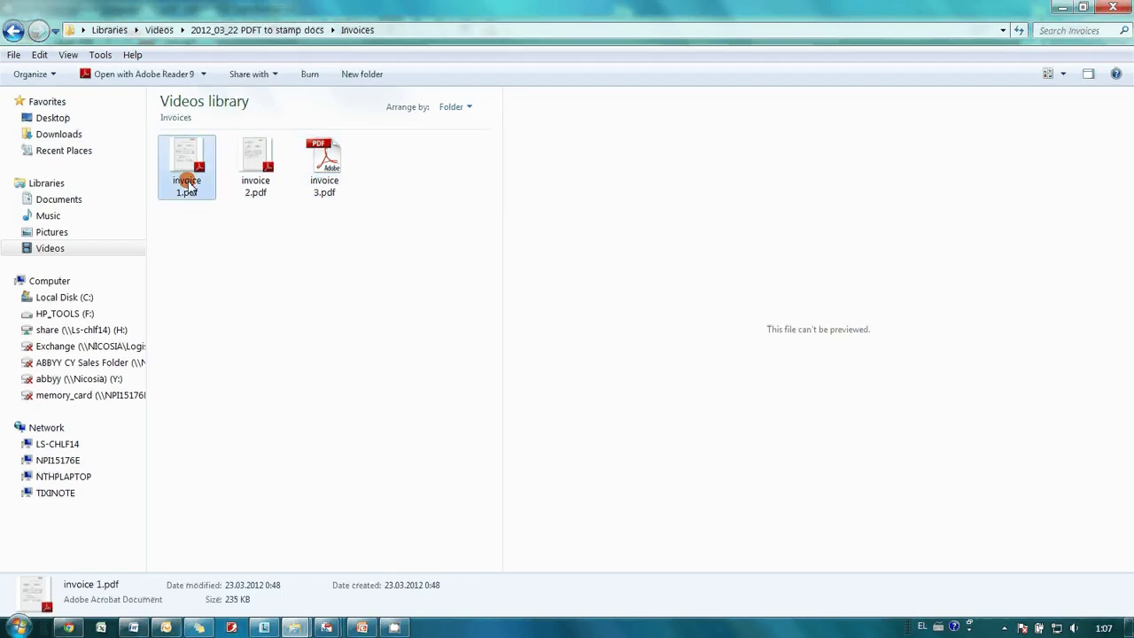
double_click(188, 185)
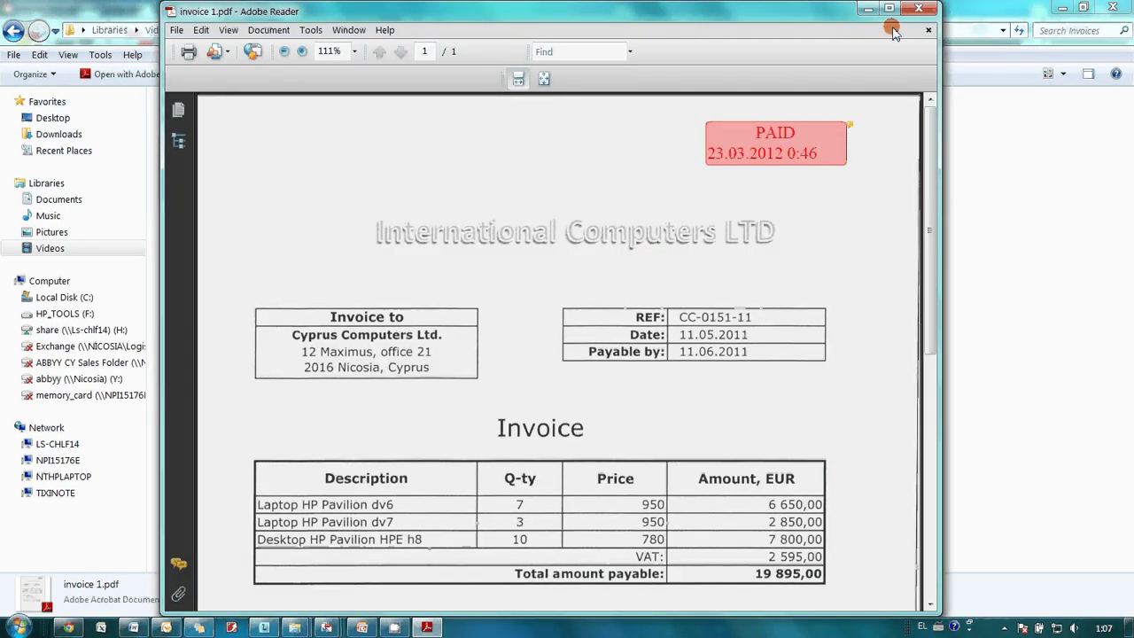
click(919, 9)
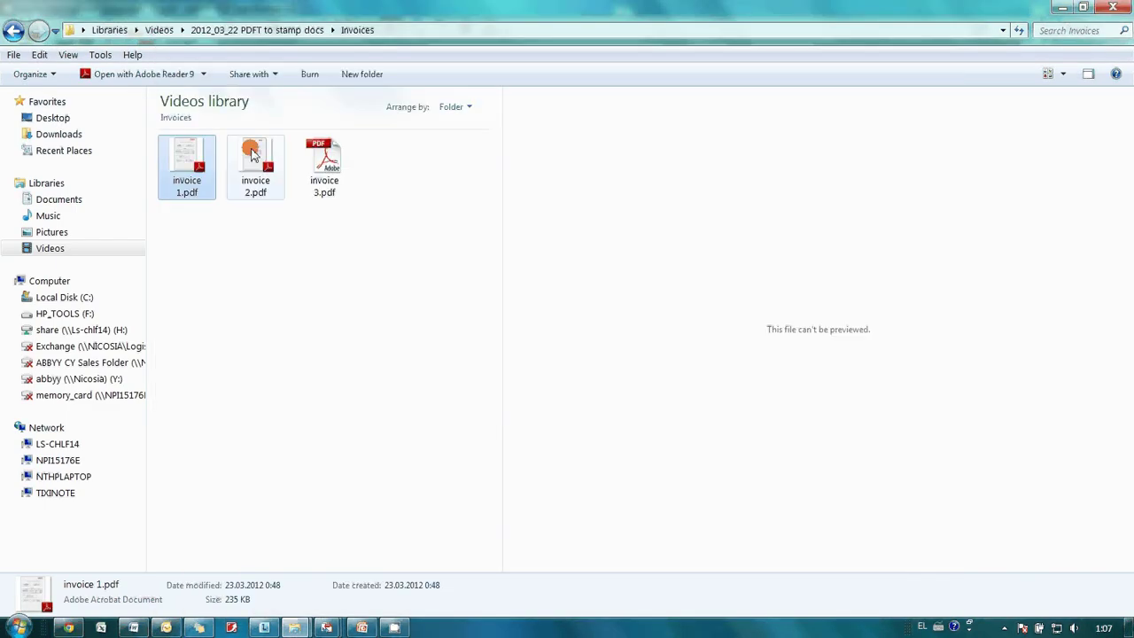
double_click(252, 155)
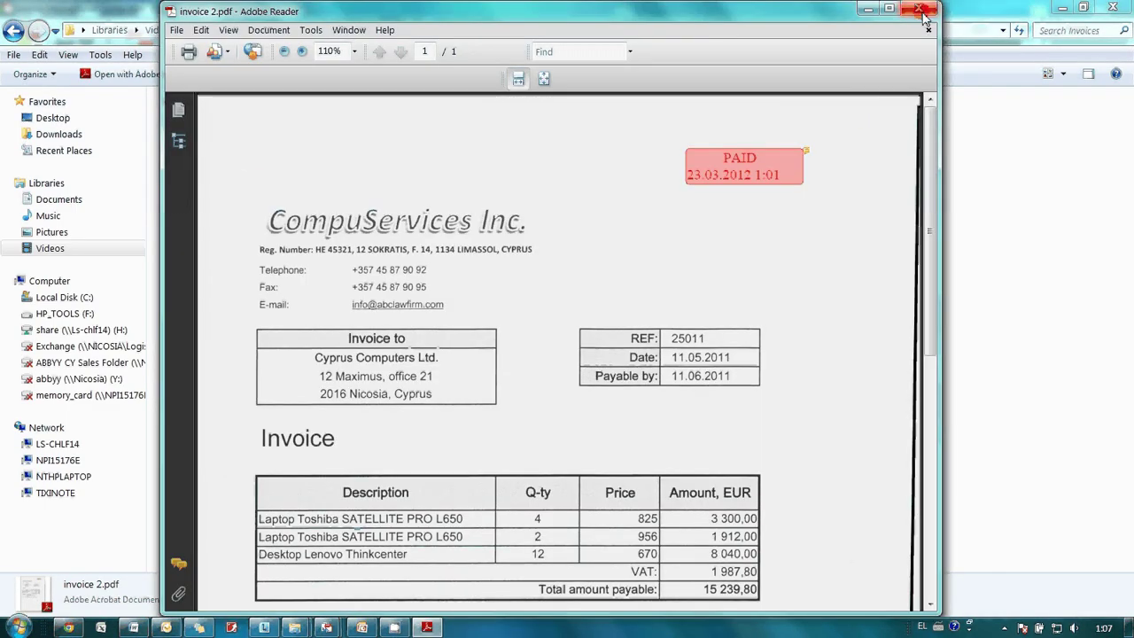
click(921, 12)
double_click(319, 169)
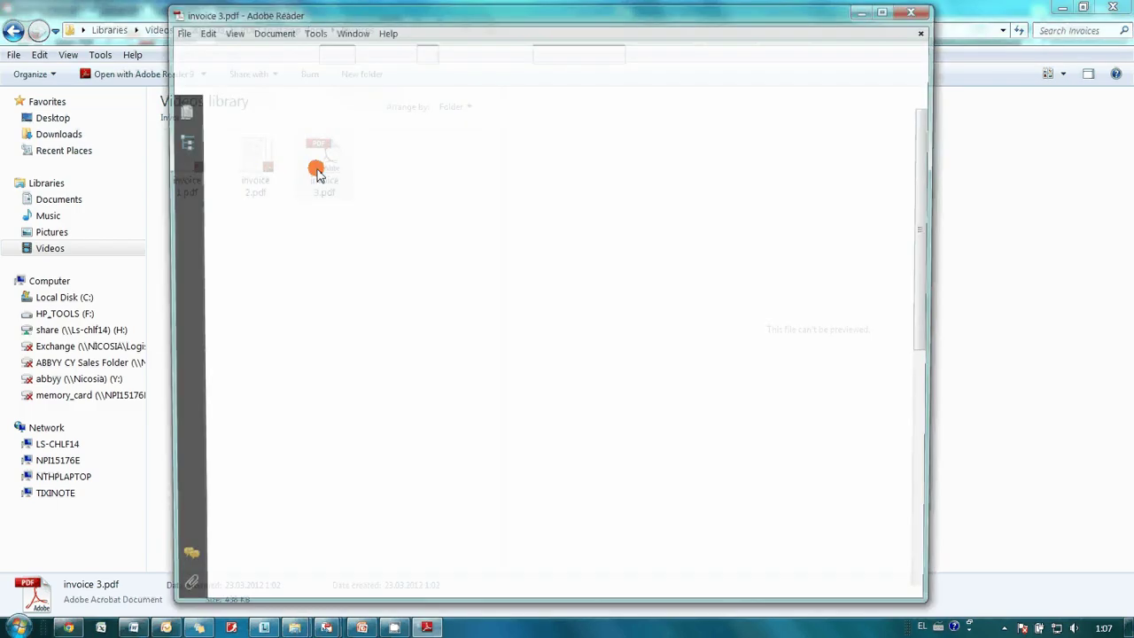
click(911, 12)
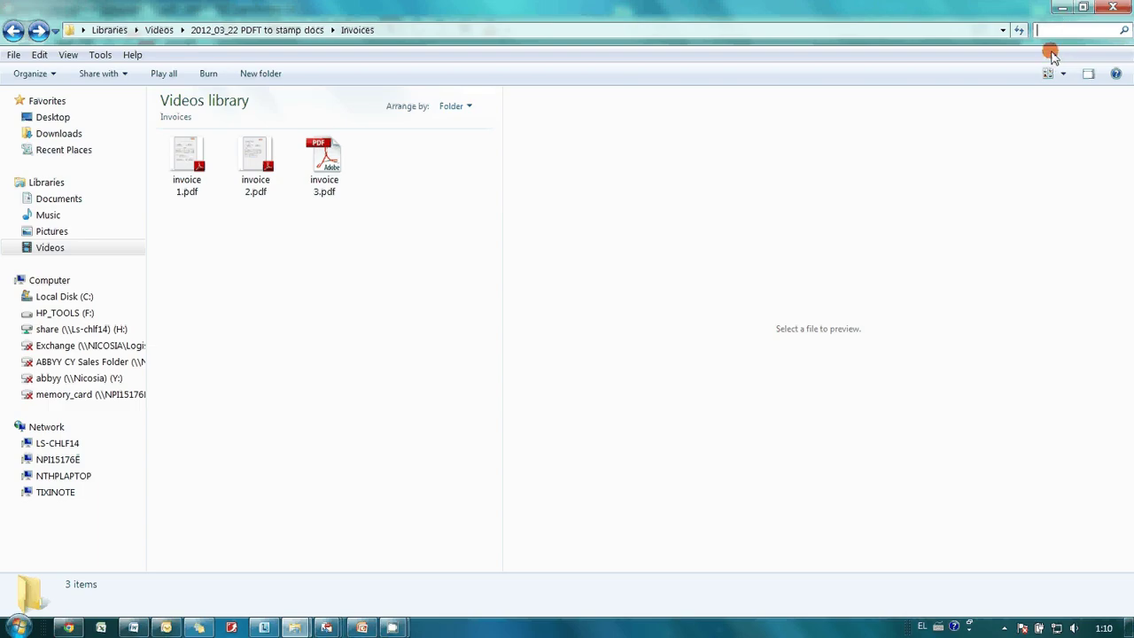
Search the Invoices folder for 'hp laptop', open the matching invoice 1.pdf and scroll to its laptop lines
text(h)
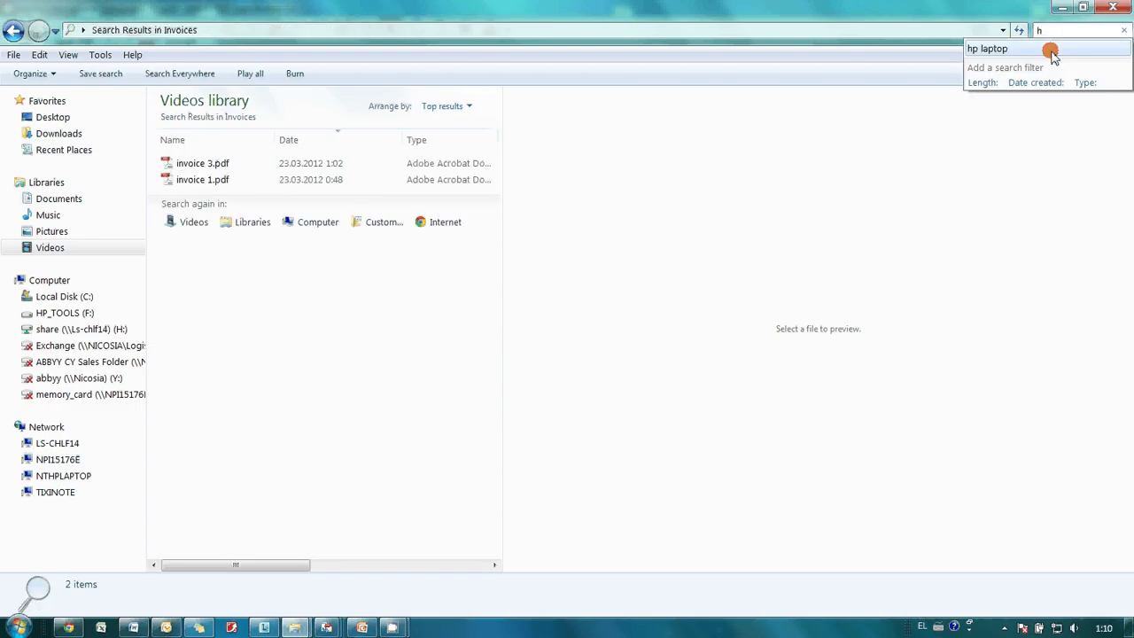
text(p la)
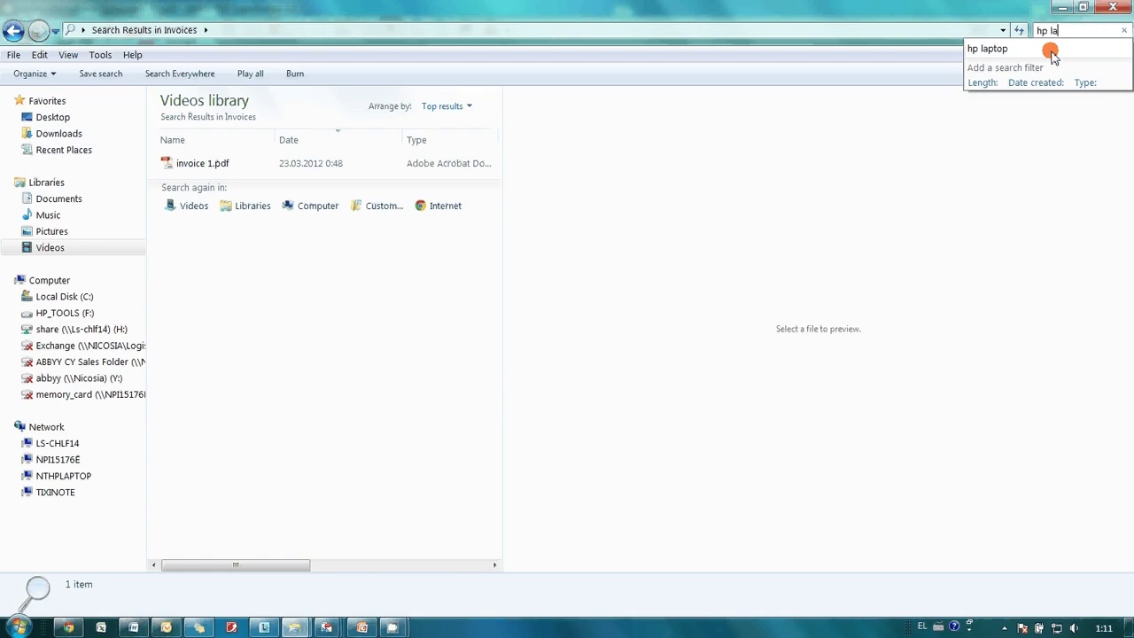
text(ptop)
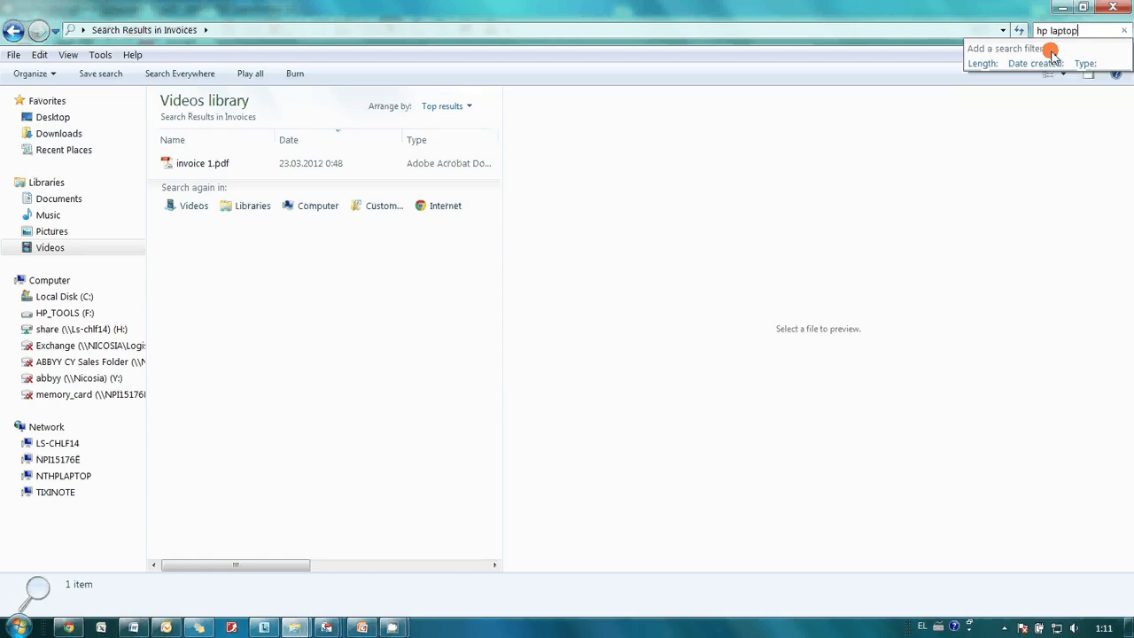
click(202, 166)
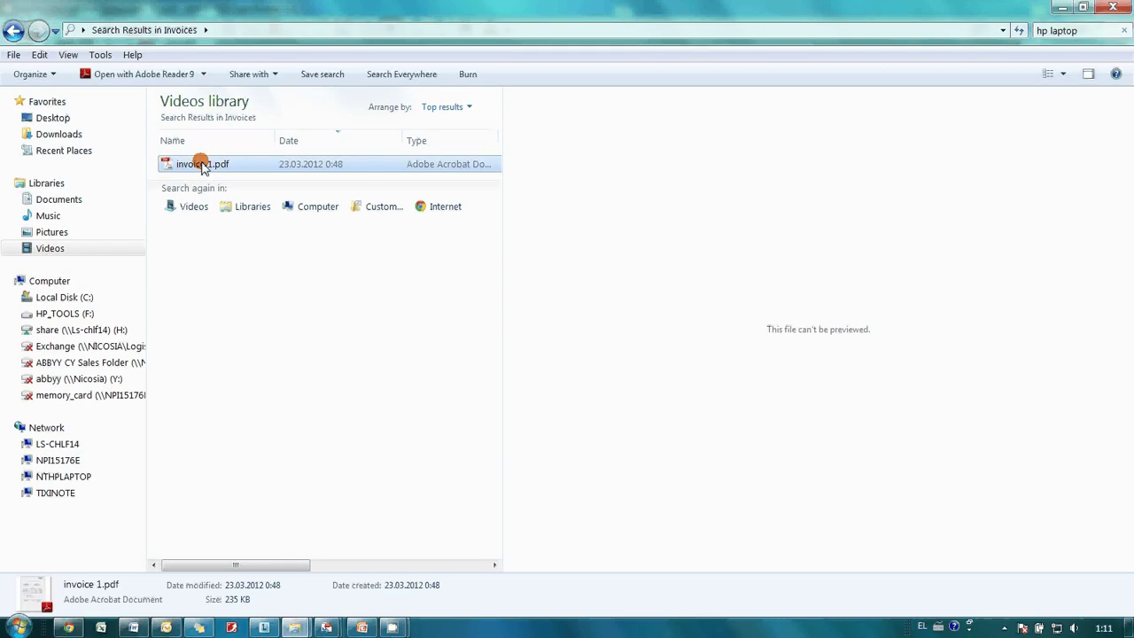
double_click(202, 166)
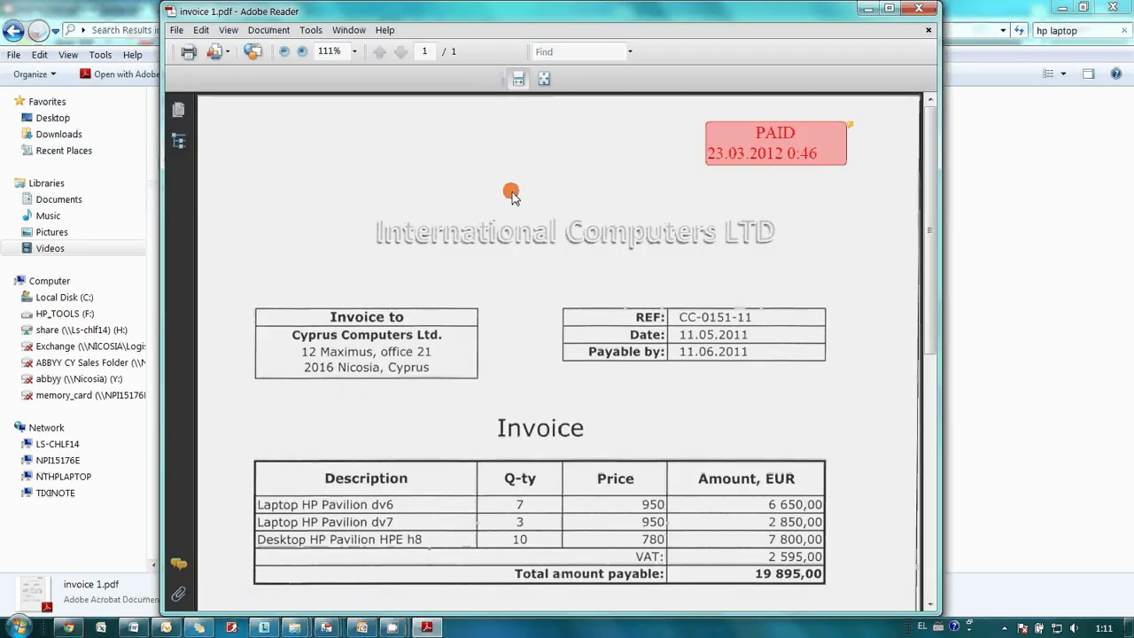
scroll(601, 253, down, 5)
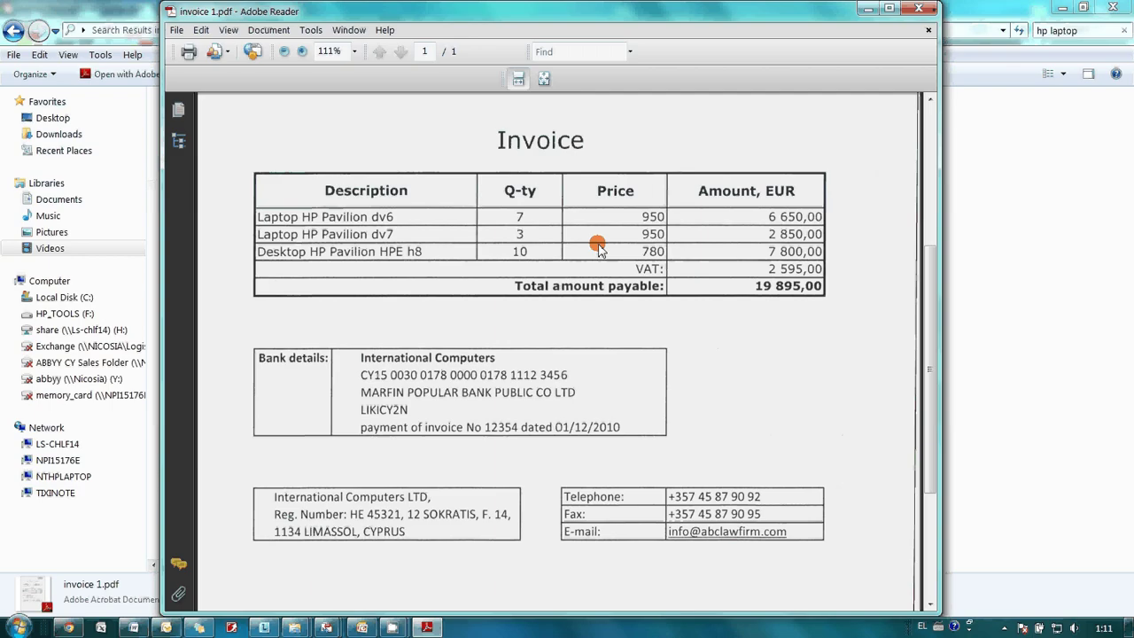